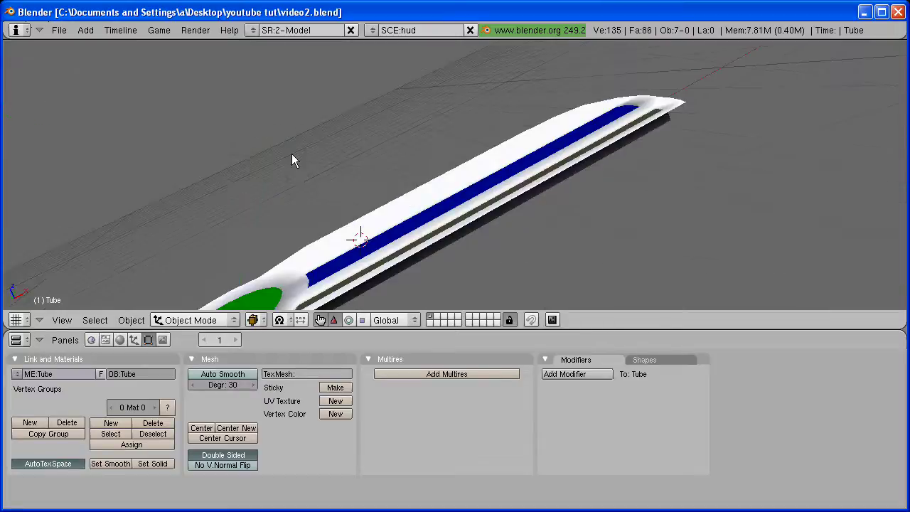
Step: View the HUD model from the top and set the current frame to 100
middle_click_drag(601, 152, 577, 251)
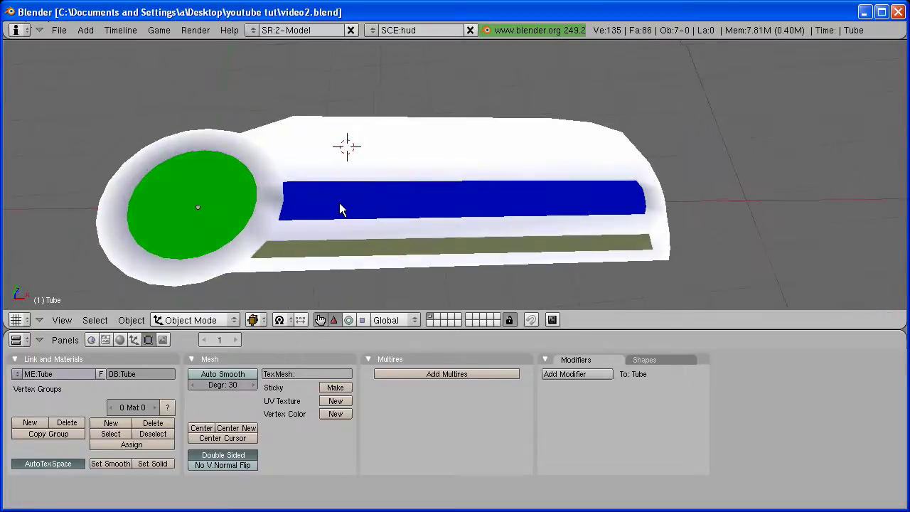
right_click(193, 205)
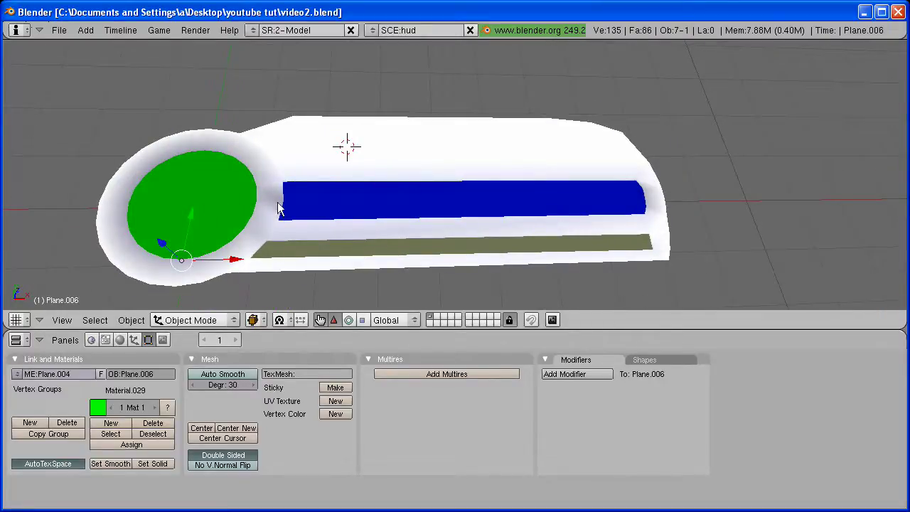
right_click(350, 204)
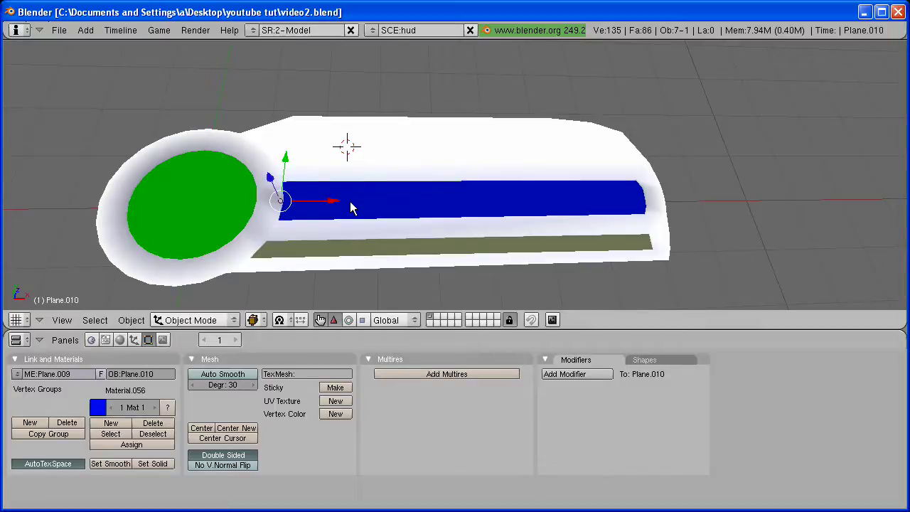
key("KP_7")
scroll(348, 201, "down", 1)
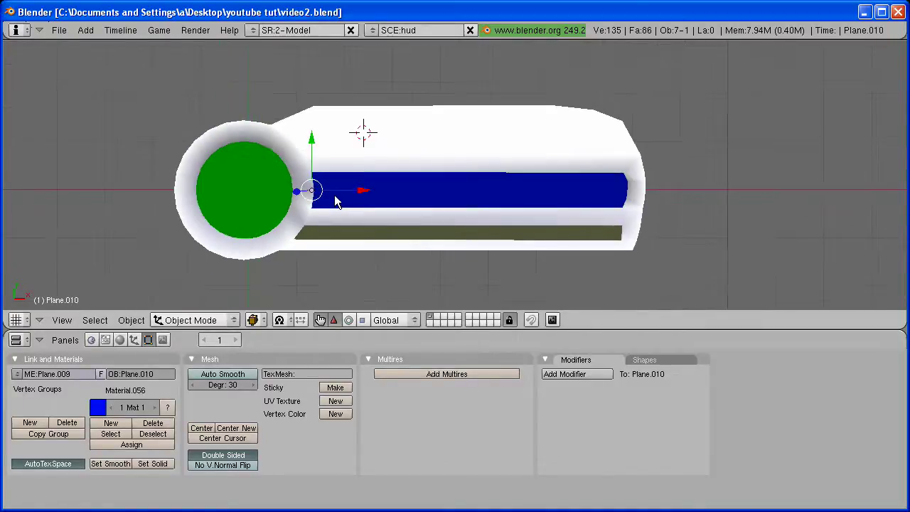
middle_click_drag(369, 180, 425, 150, "shift")
scroll(417, 170, "up", 1)
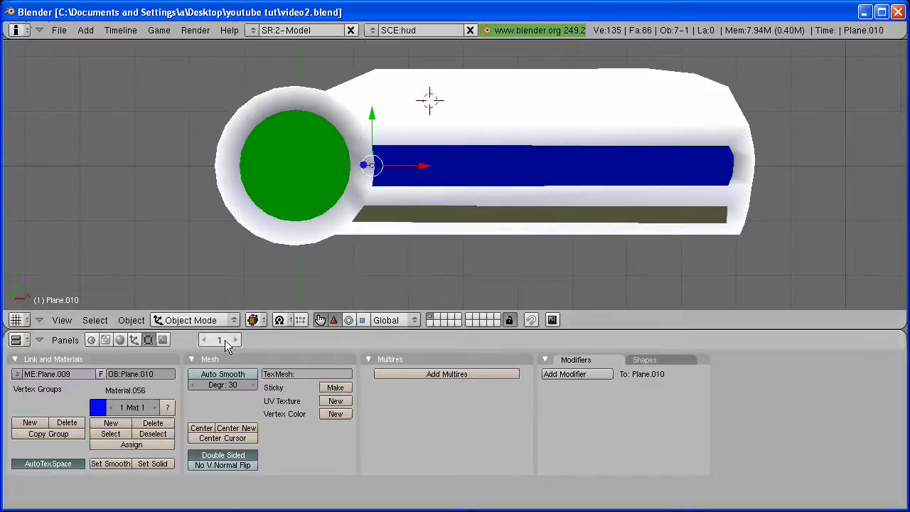
type("00")
key("Return")
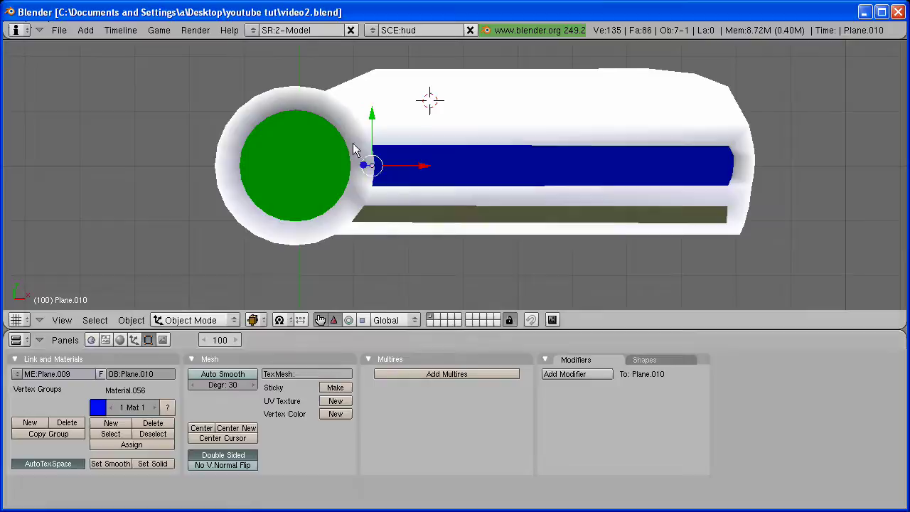
Step: Insert a Scale keyframe at frame 100 for both the green circle and the blue bar
right_click(299, 179)
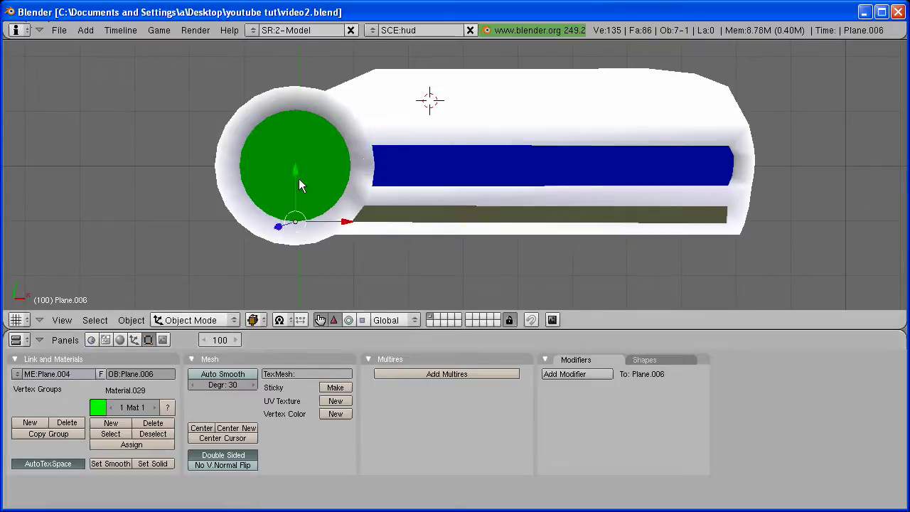
right_click(403, 160)
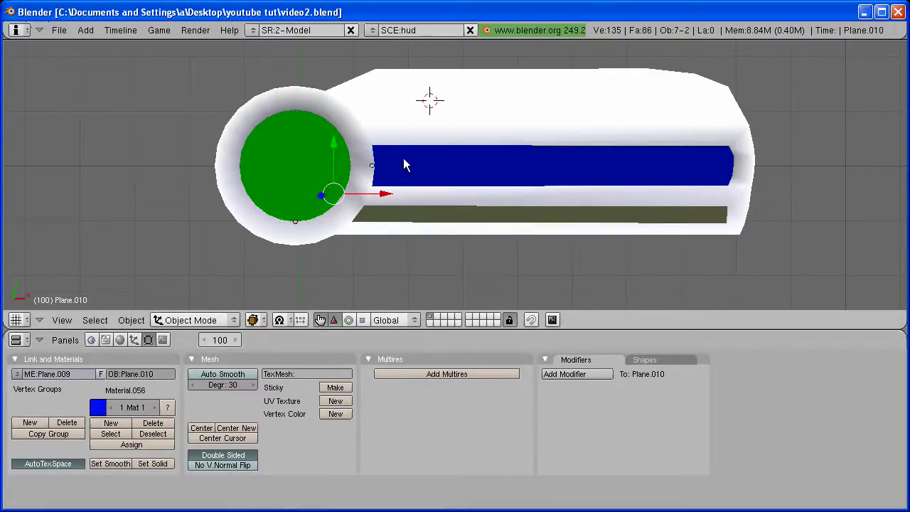
key("i")
left_click(405, 161)
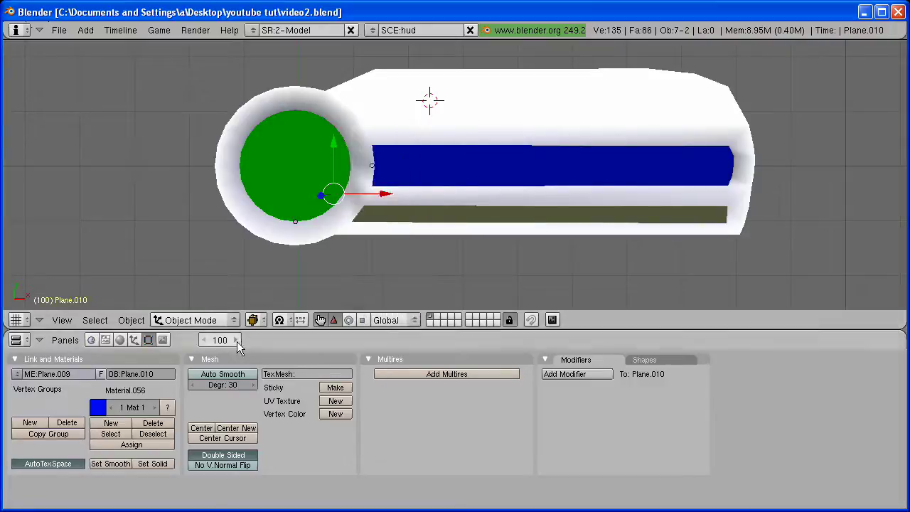
Step: At frame 1, shrink the green circle along global Y to almost nothing and insert a Scale keyframe
left_click_drag(232, 340, 174, 340)
right_click(288, 179)
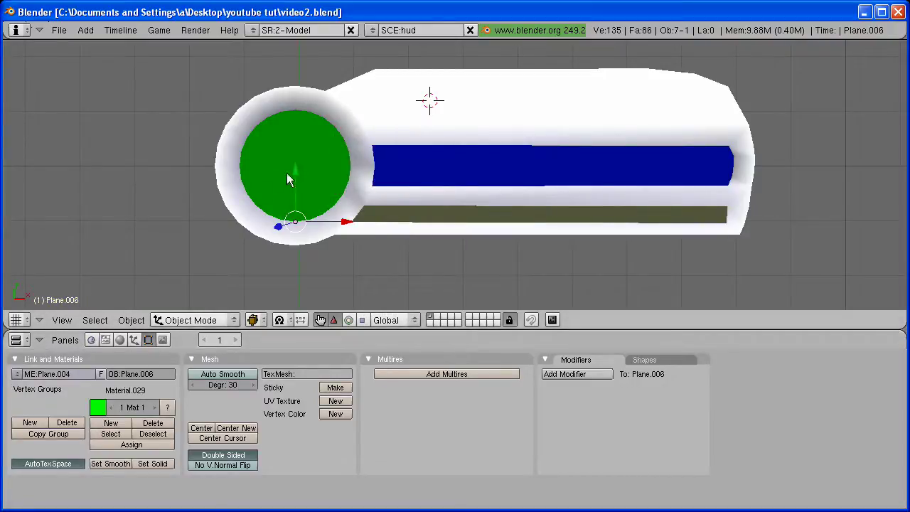
key("s")
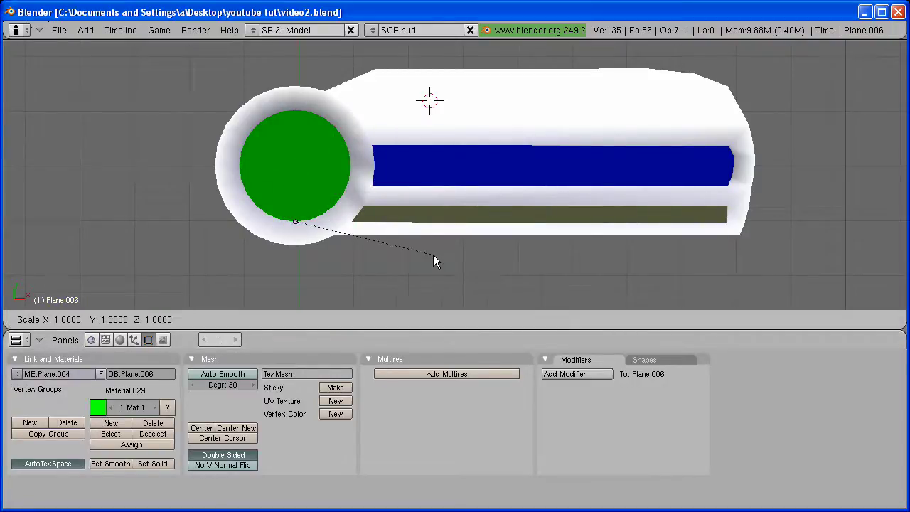
key("y")
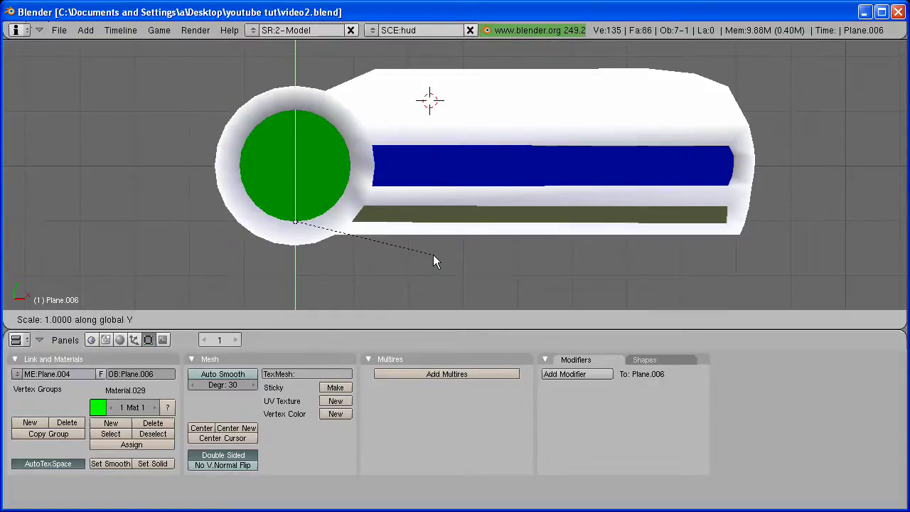
left_click(303, 226)
key("s")
key("y")
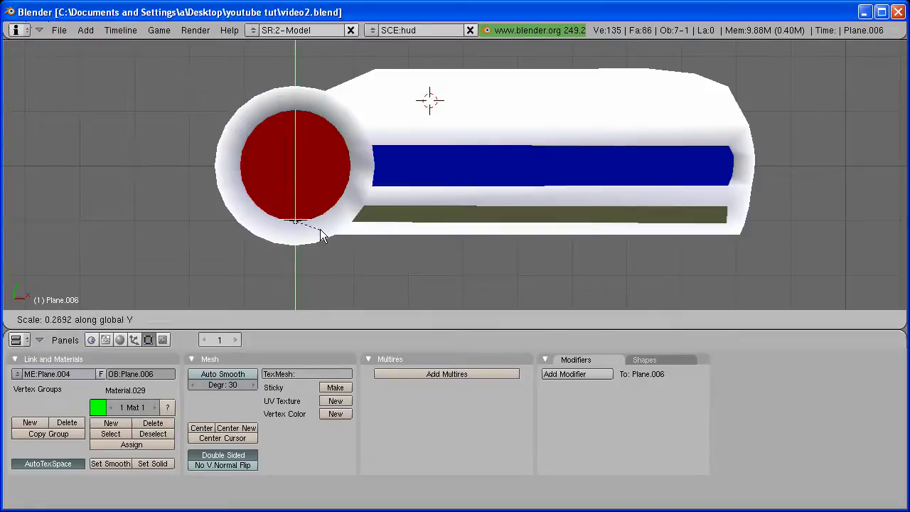
left_click(318, 228)
key("s")
key("y")
left_click(303, 230)
key("i")
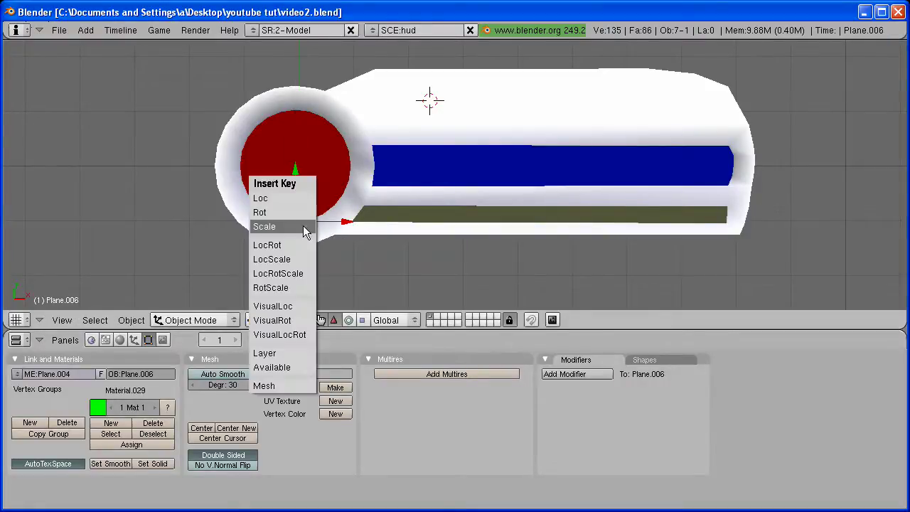
left_click(305, 230)
Step: Shrink the blue bar along global X to almost nothing at frame 1 and insert a Scale keyframe
right_click(434, 164)
key("s")
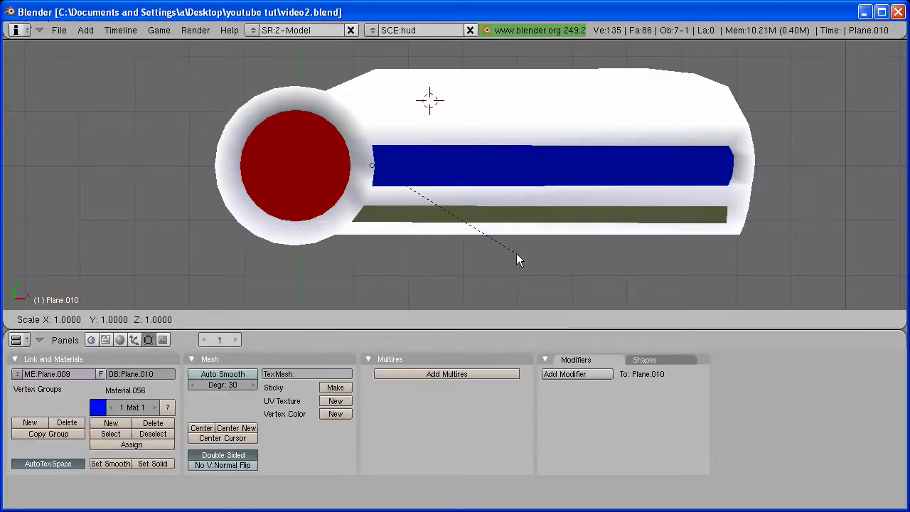
key("x")
left_click(400, 191)
key("s")
key("x")
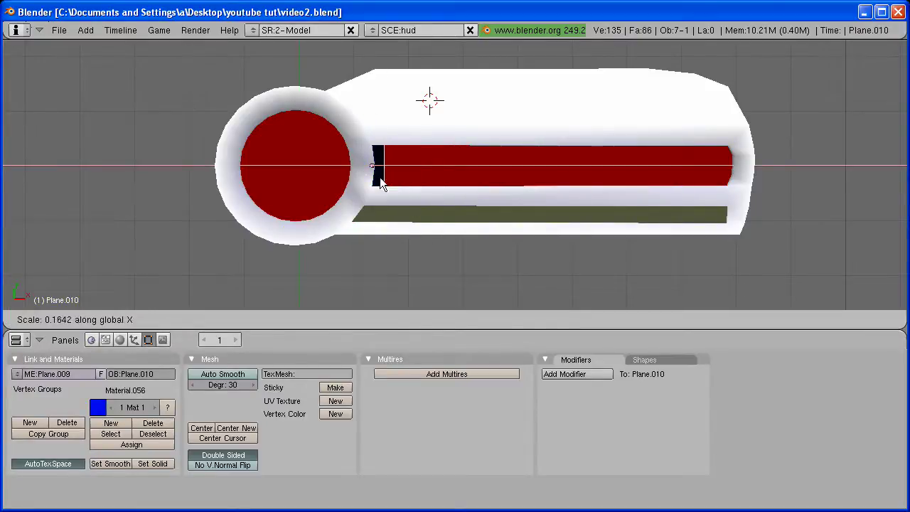
left_click(377, 173)
key("s")
key("x")
left_click(383, 178)
key("s")
key("x")
left_click(379, 177)
key("s")
key("x")
left_click(384, 190)
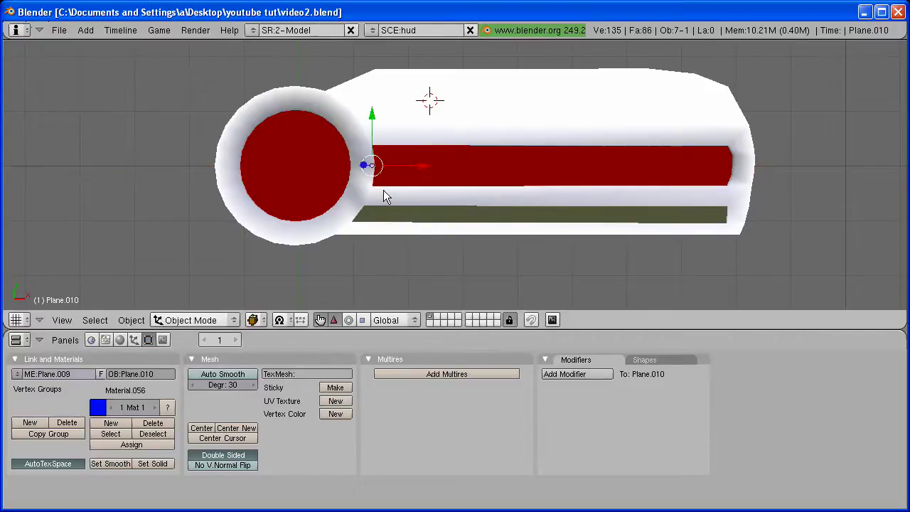
key("i")
left_click(384, 190)
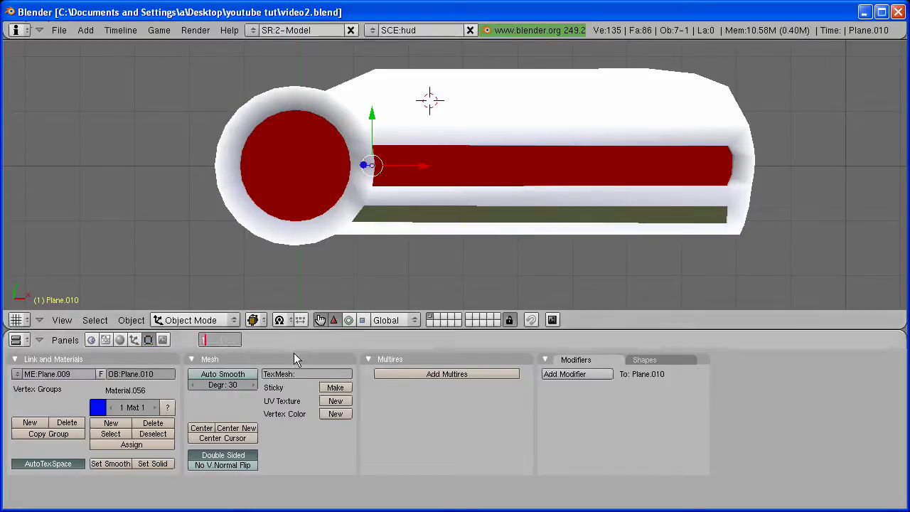
Step: Check the green circle and blue bar at frames 100 and 1, and play back their scale animation
type("100")
key("Return")
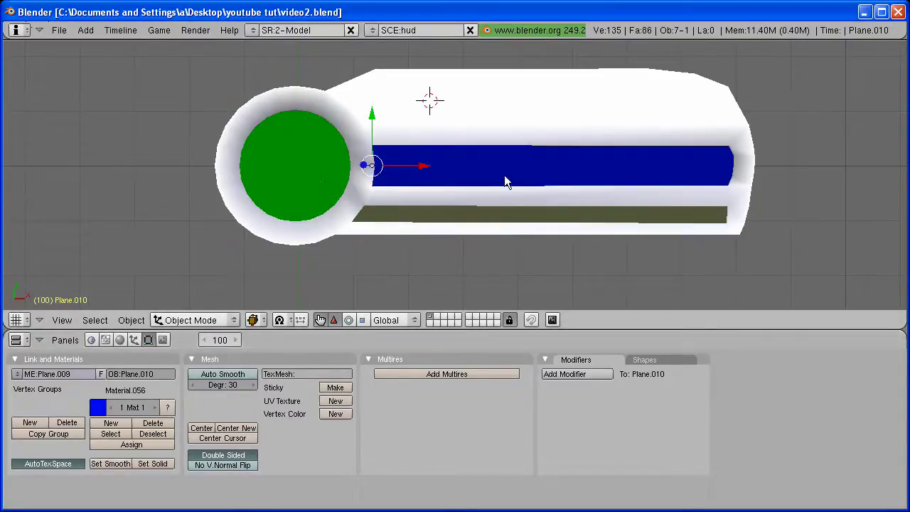
key("shift+Left")
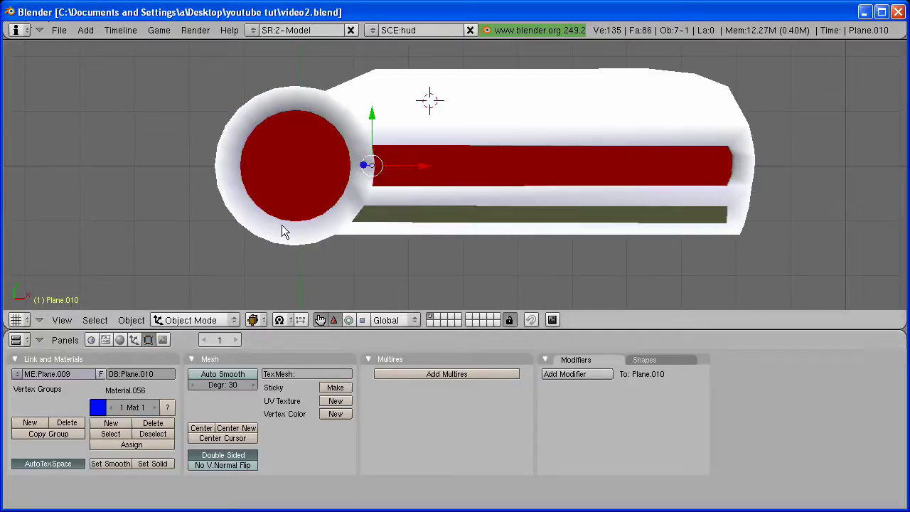
key("alt+a")
left_click(429, 99)
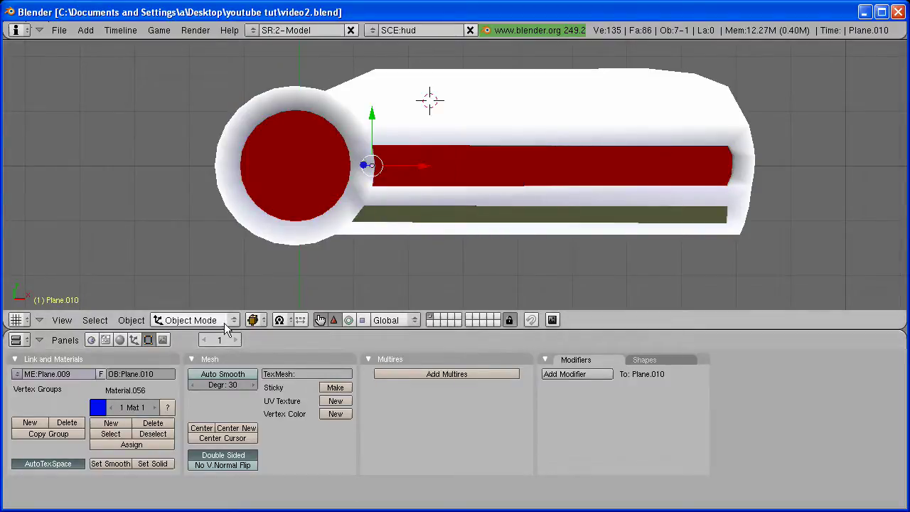
key("shift+Right")
Step: Run the HUD in the game engine to check its appearance, and exit the game
middle_click_drag(498, 159, 498, 176, "shift")
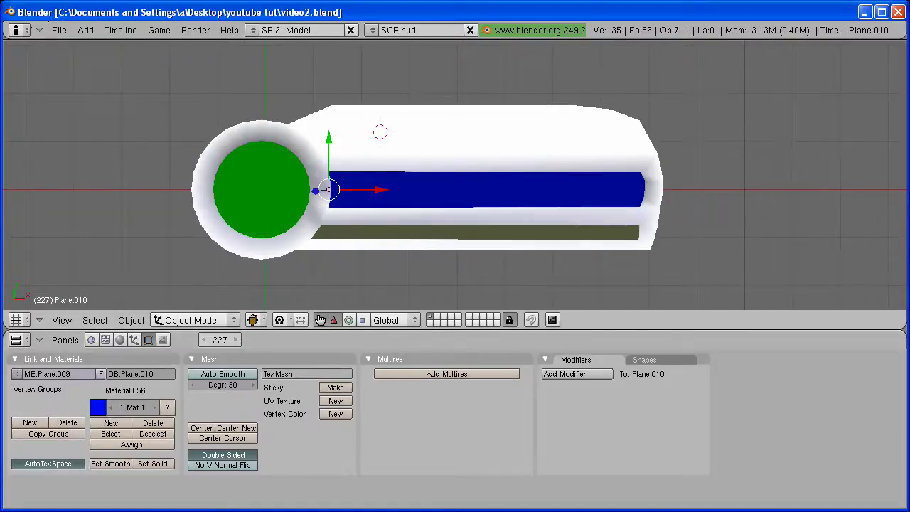
key("p")
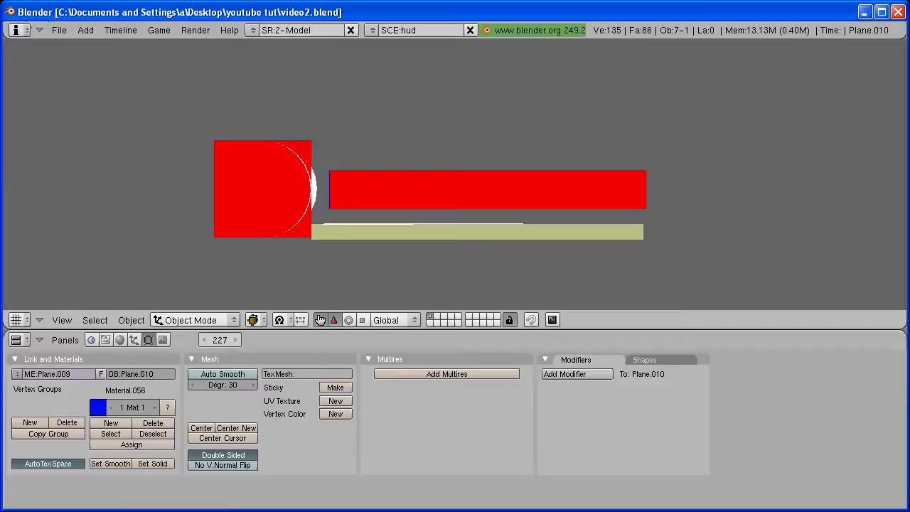
key("Escape")
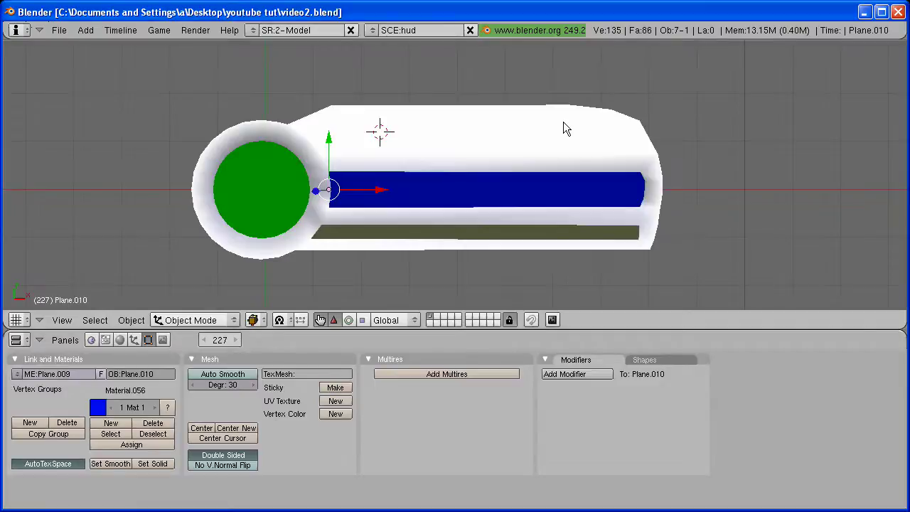
Step: Recalculate all normals of the white HUD frame mesh to the outside and test it in the game engine
right_click(456, 141)
key("Tab")
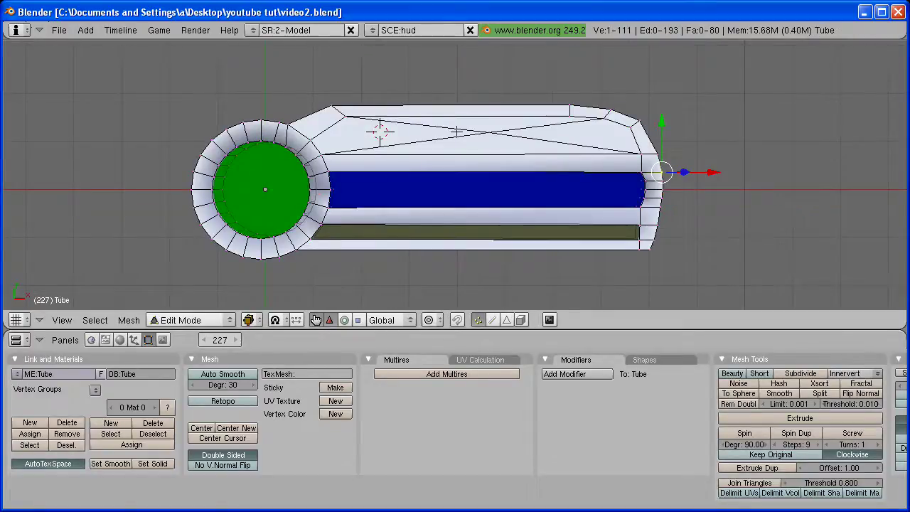
key("a")
key("a")
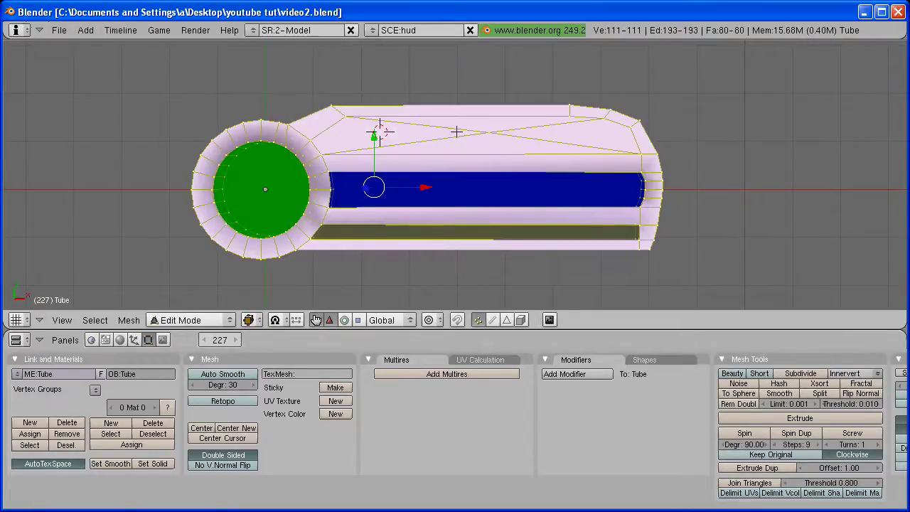
key("ctrl+n")
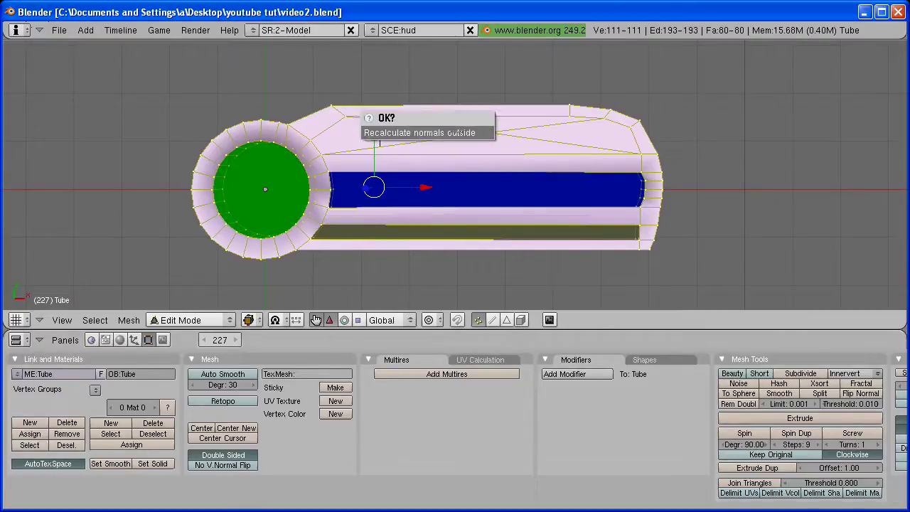
left_click(456, 132)
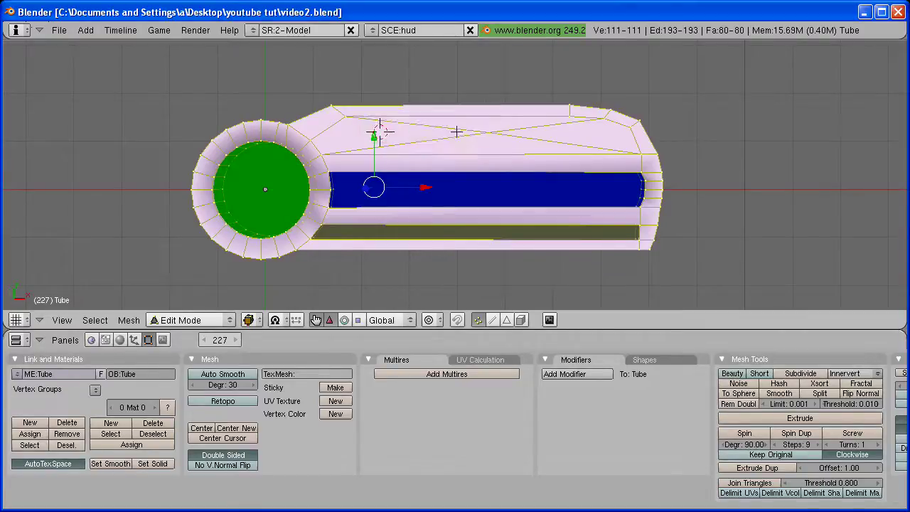
key("Tab")
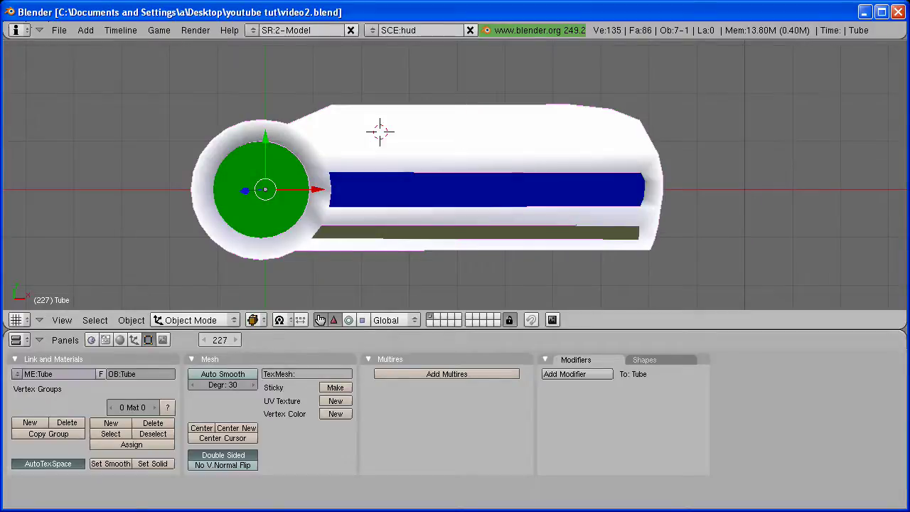
key("p")
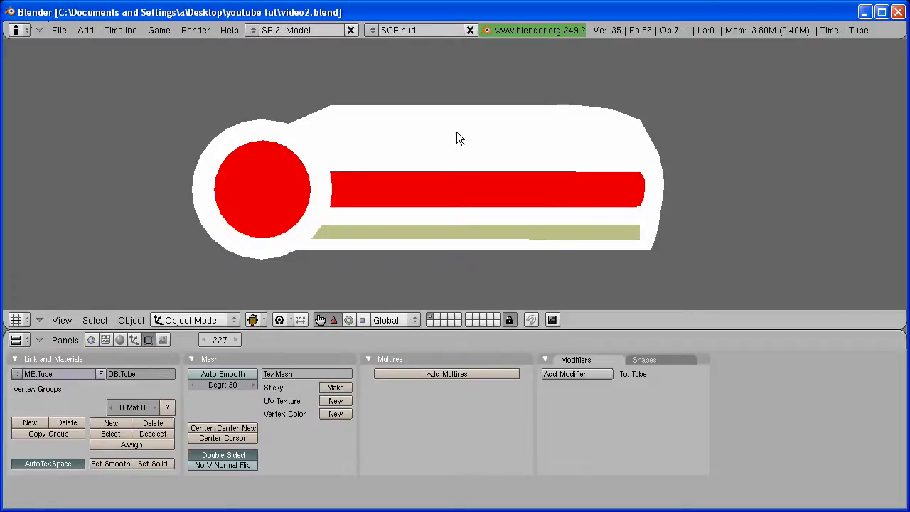
key("Escape")
Step: Change the HUD frame's material colour to black
left_click(119, 340)
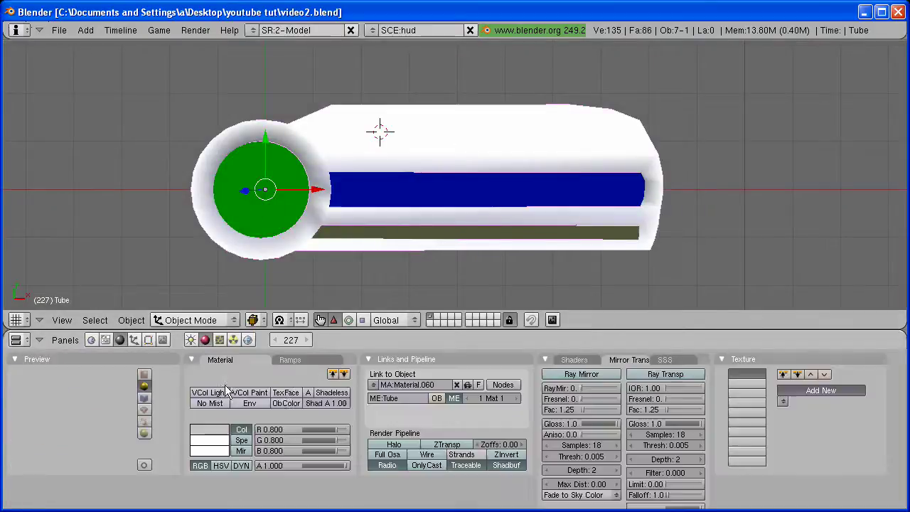
left_click(209, 429)
left_click_drag(218, 342, 156, 244)
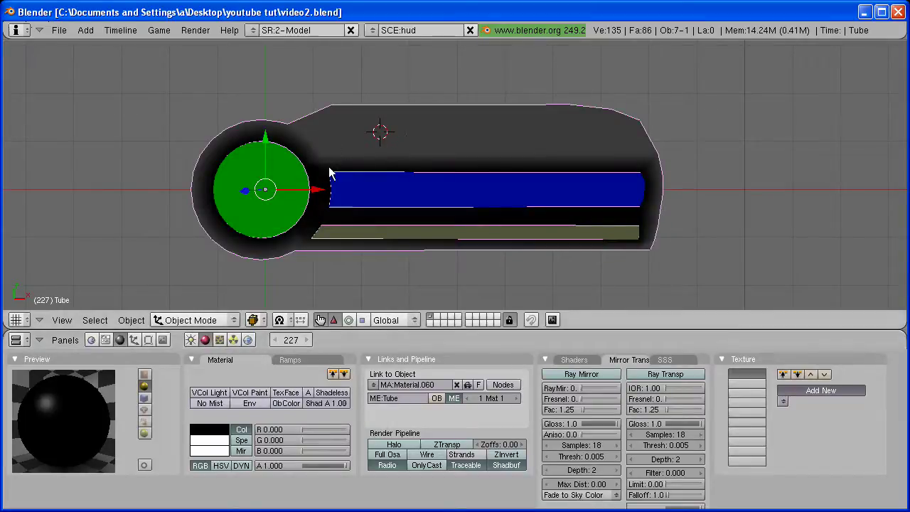
Step: Add two Float game properties to the green circle
right_click(278, 175)
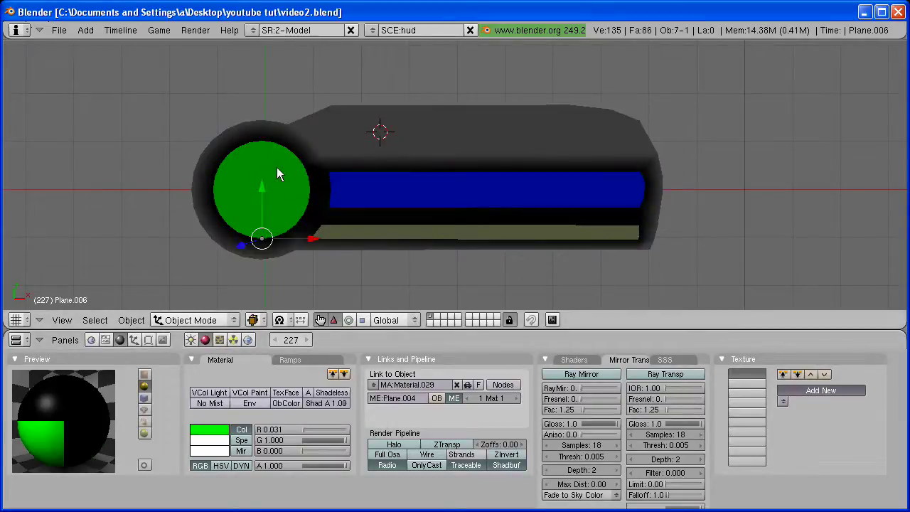
left_click(92, 340)
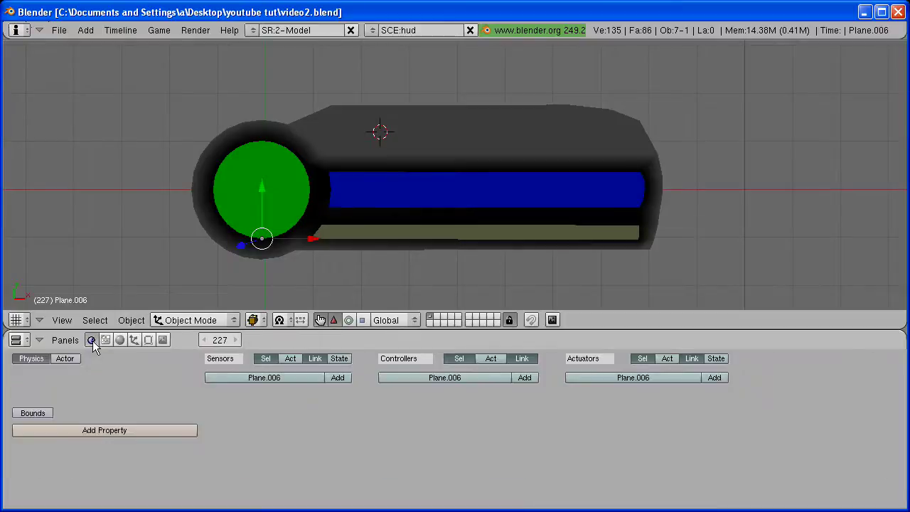
left_click(112, 431)
left_click(113, 431)
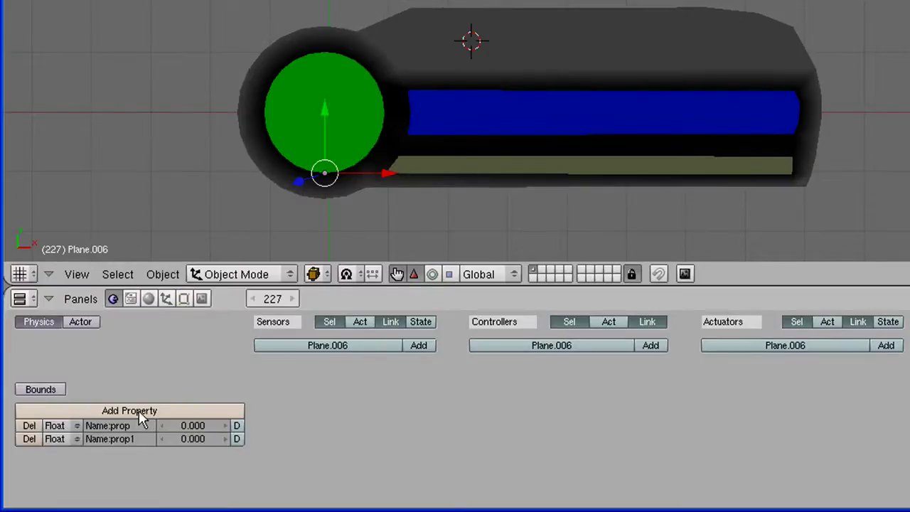
Step: Change both of the green circle's game properties to the Int type and name them lifemax and life
left_click(69, 431)
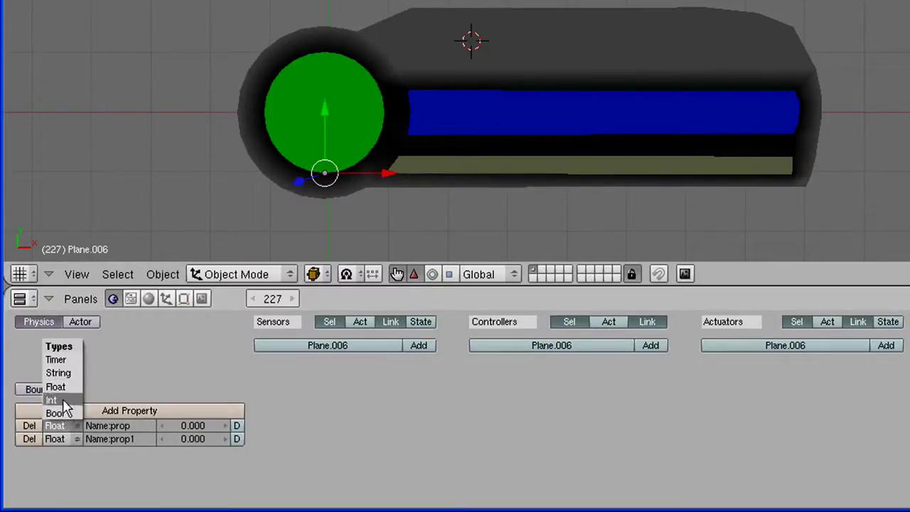
left_click(51, 400)
left_click(63, 437)
left_click(53, 413)
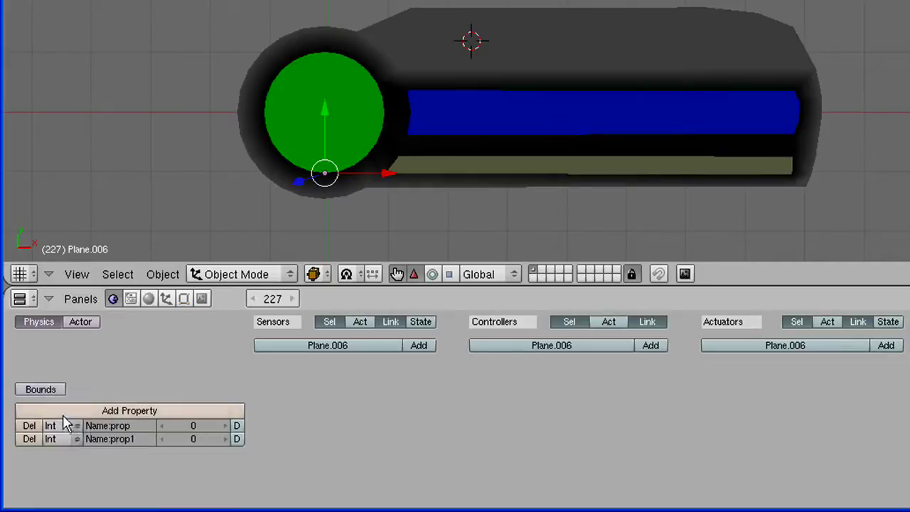
left_click(118, 425)
type("lifemax")
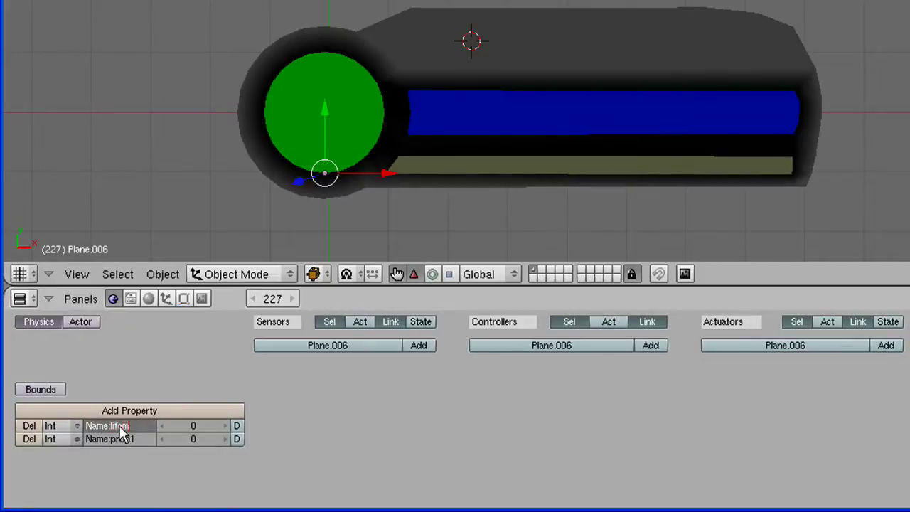
left_click(118, 441)
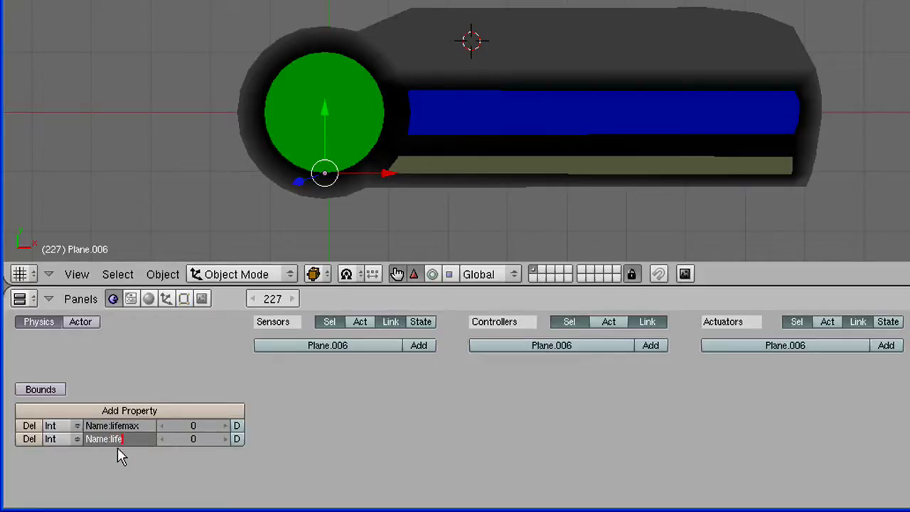
key("Return")
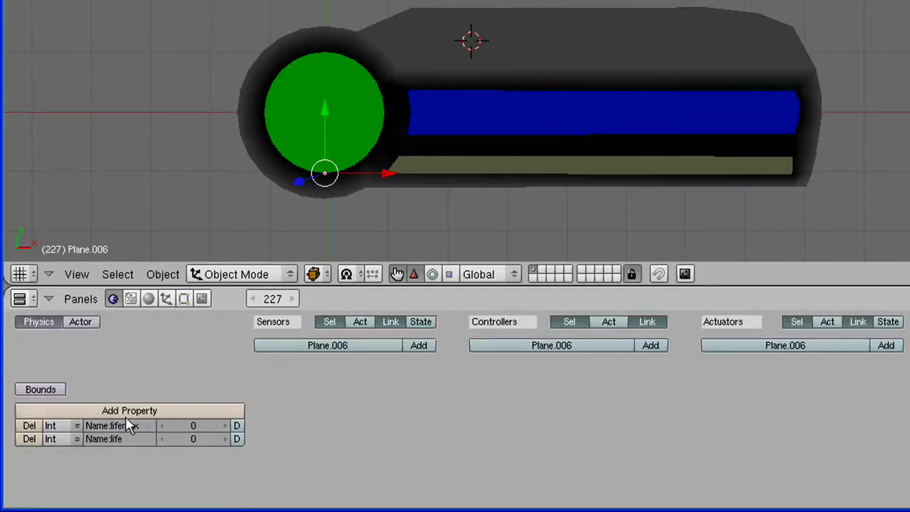
Step: Set the values of the lifemax and life properties to 100 each
left_click(194, 426)
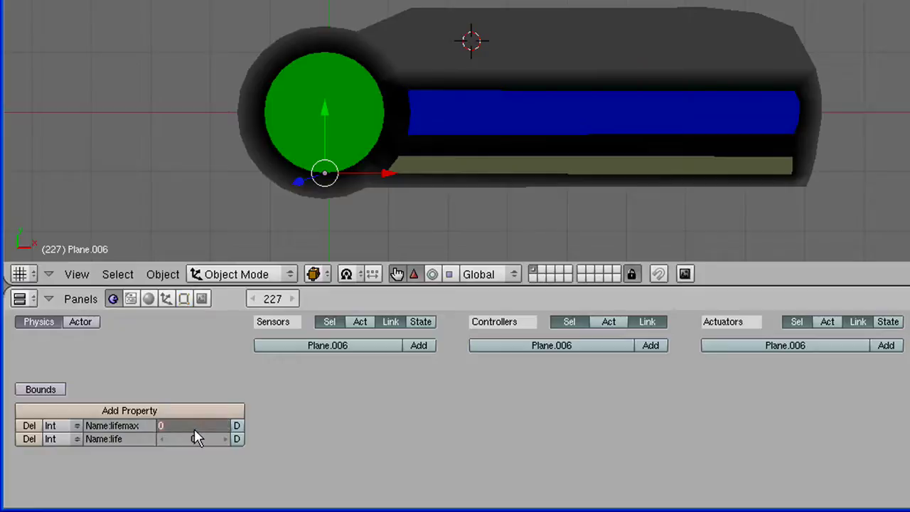
key("BackSpace")
type("100")
key("Return")
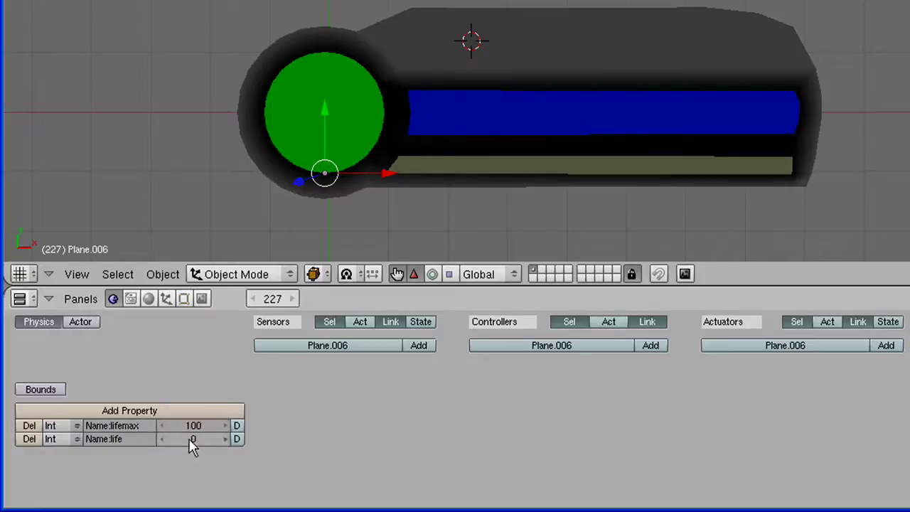
left_click(190, 439)
key("BackSpace")
type("100")
key("Return")
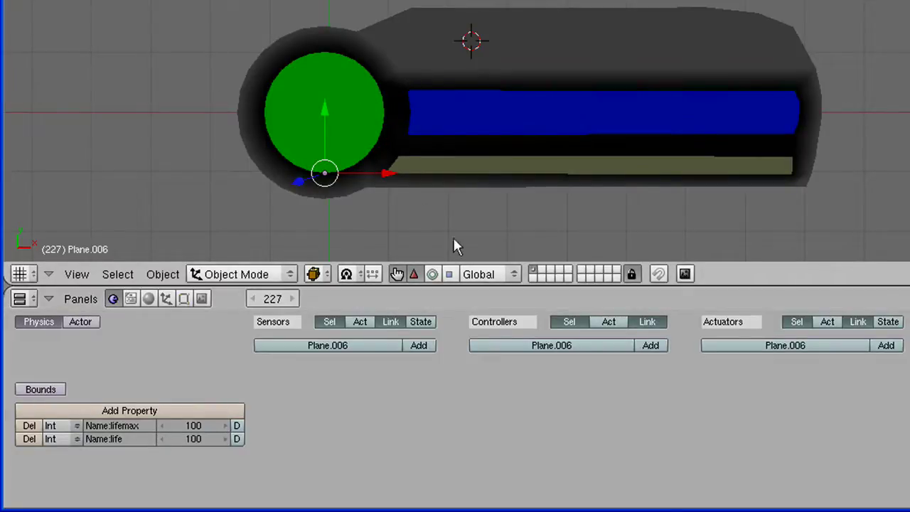
Step: Add an Always sensor with true level triggering to the green circle and link it to a new Python controller
left_click(425, 345)
left_click(649, 345)
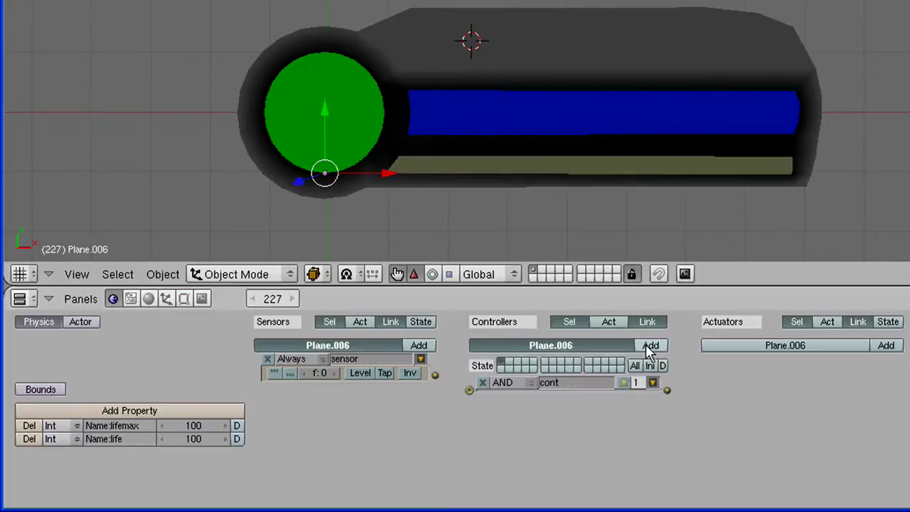
left_click_drag(435, 375, 469, 389)
left_click(275, 373)
left_click(515, 381)
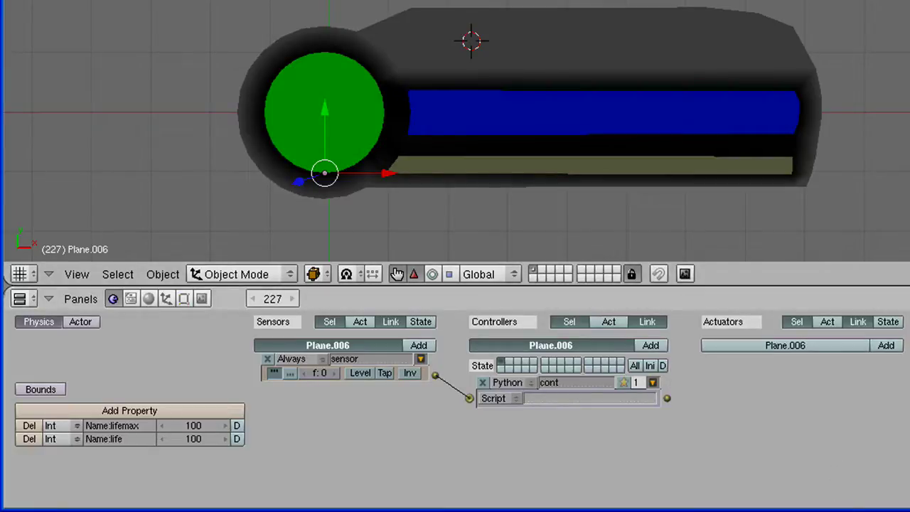
Step: Switch to the text document containing the scripts and copy the code under FIRST PART LIFE SCRIPT
key("alt+Tab")
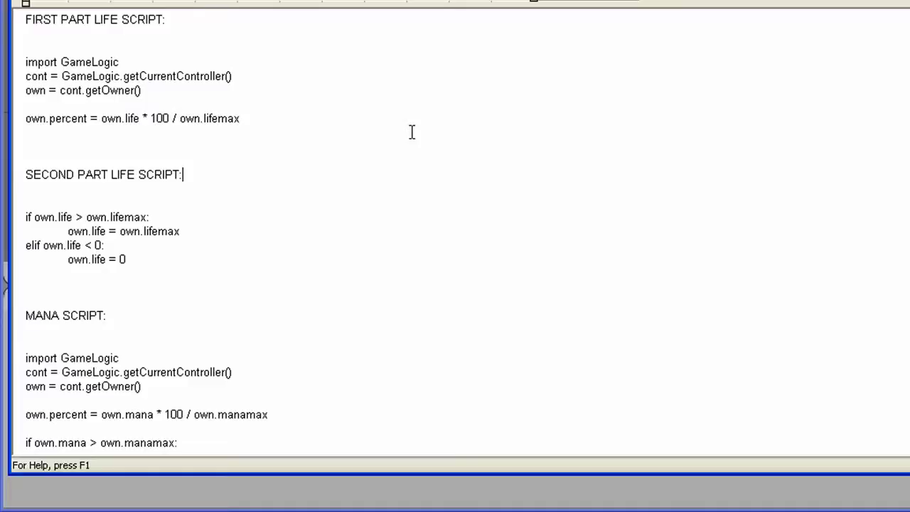
left_click_drag(38, 33, 106, 105)
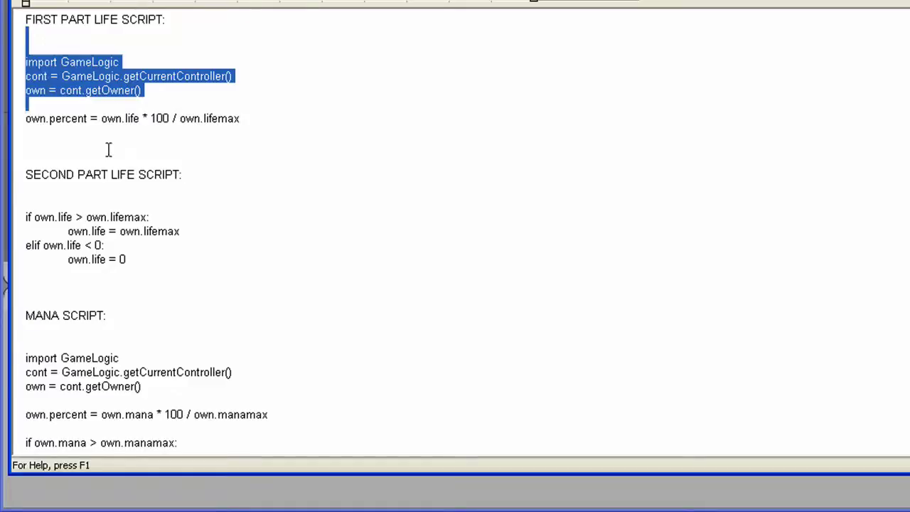
left_click_drag(108, 149, 341, 406)
left_click(336, 217)
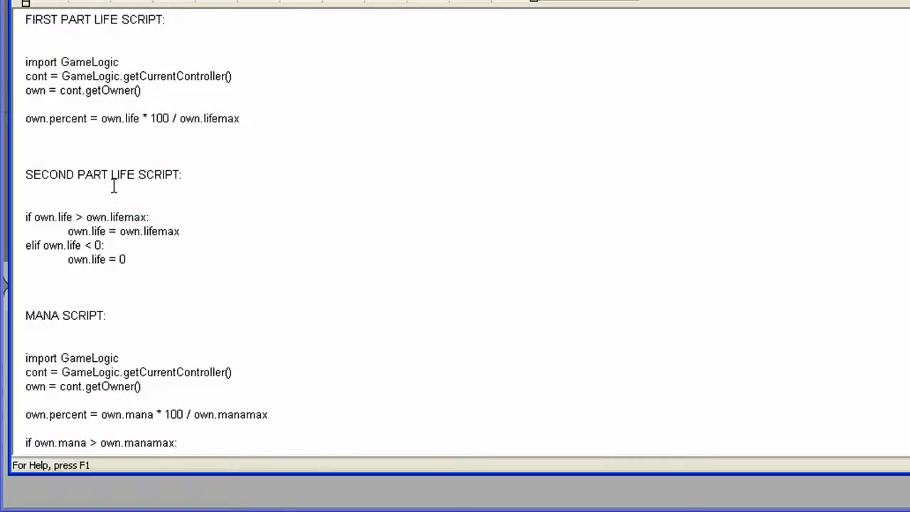
left_click_drag(84, 217, 77, 220)
left_click(228, 148)
left_click_drag(257, 119, 36, 48)
key("ctrl+c")
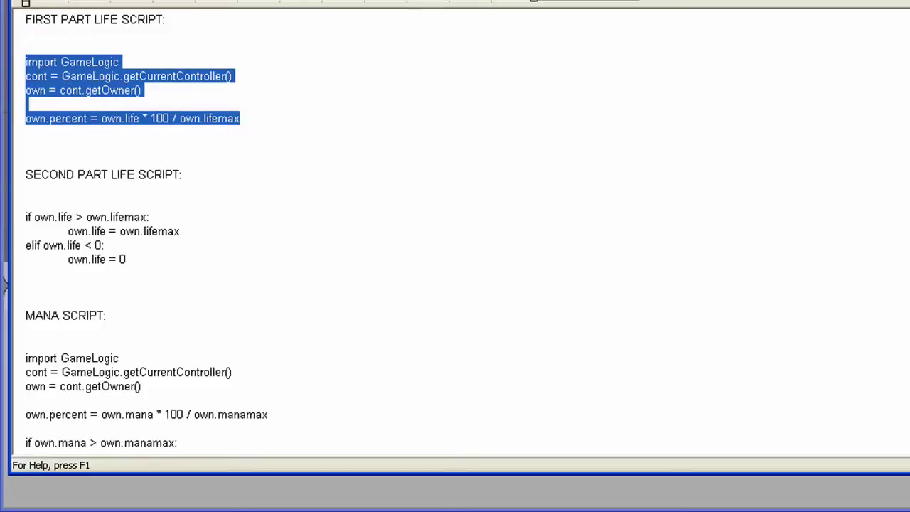
Step: Return to Blender, split the 3D view vertically, and make the new area a widened Text Editor
key("alt+Tab")
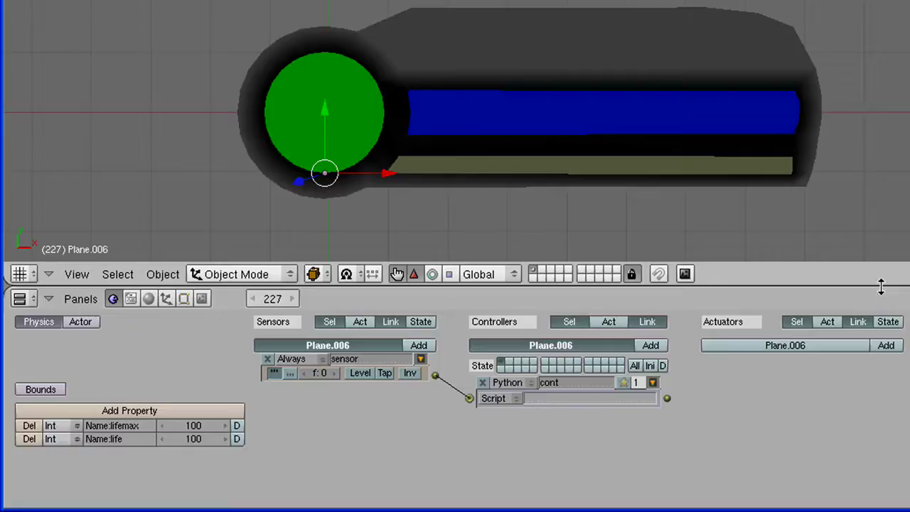
right_click(882, 286)
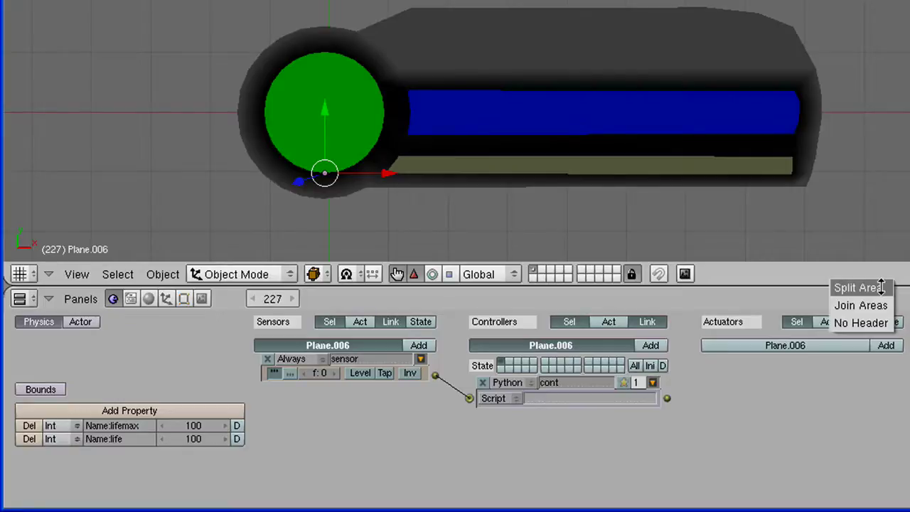
left_click(881, 288)
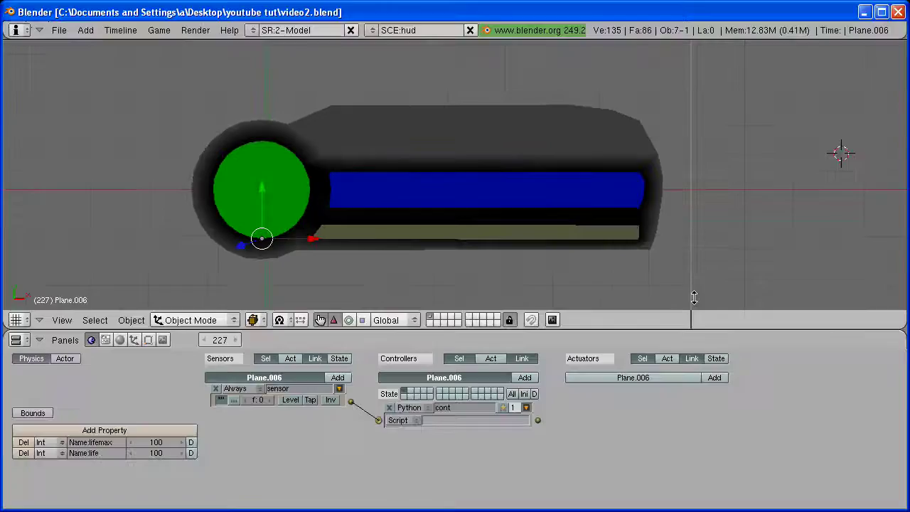
left_click(864, 252)
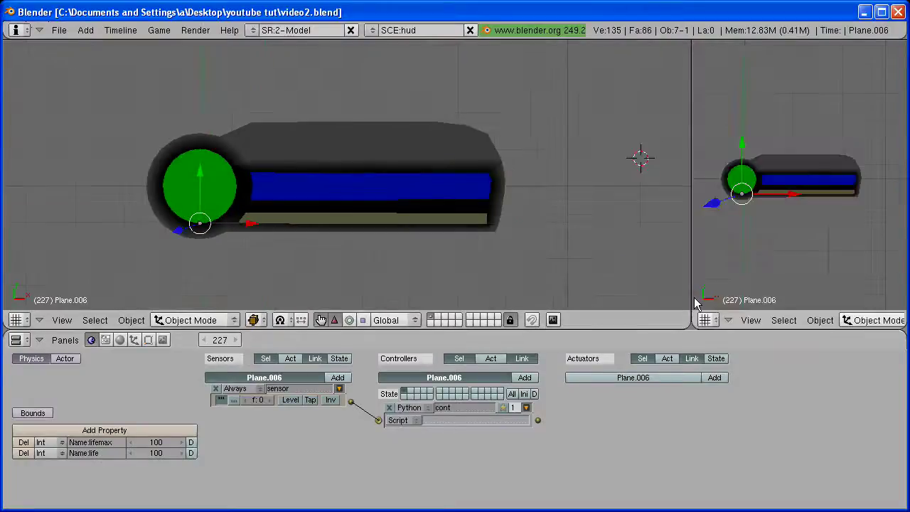
left_click(705, 320)
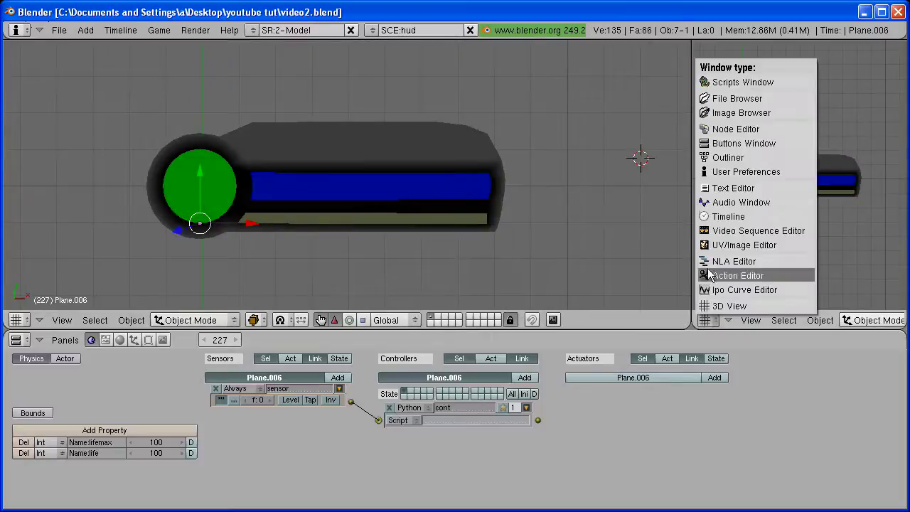
left_click(715, 188)
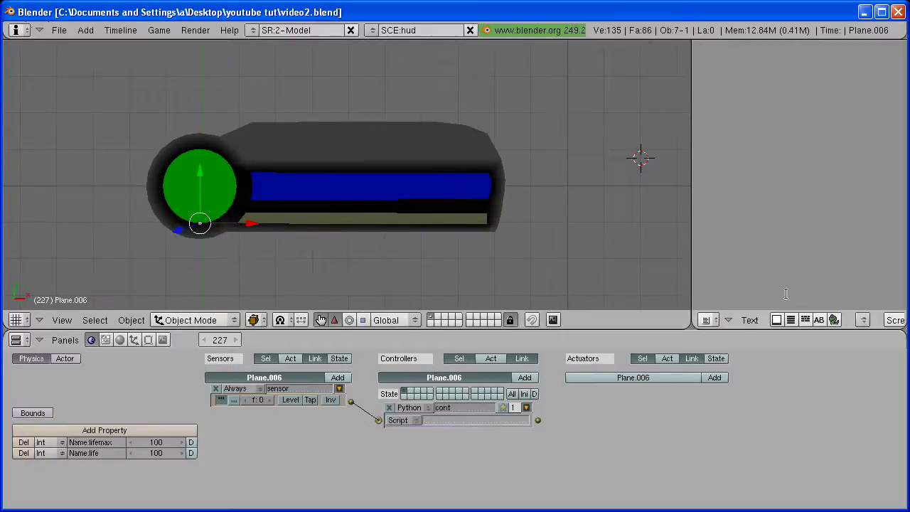
left_click_drag(690, 220, 623, 220)
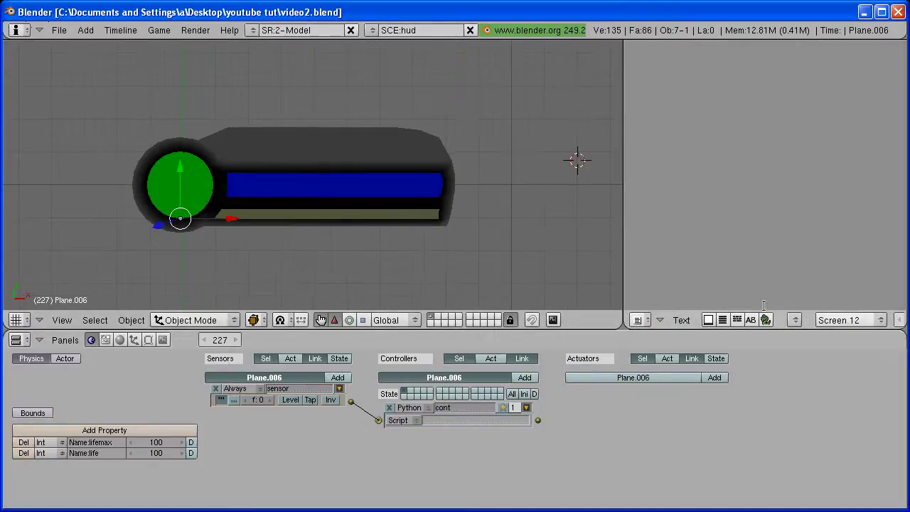
Step: Create a new text block, paste the copied life script into it, and name it life
left_click(796, 320)
left_click(811, 290)
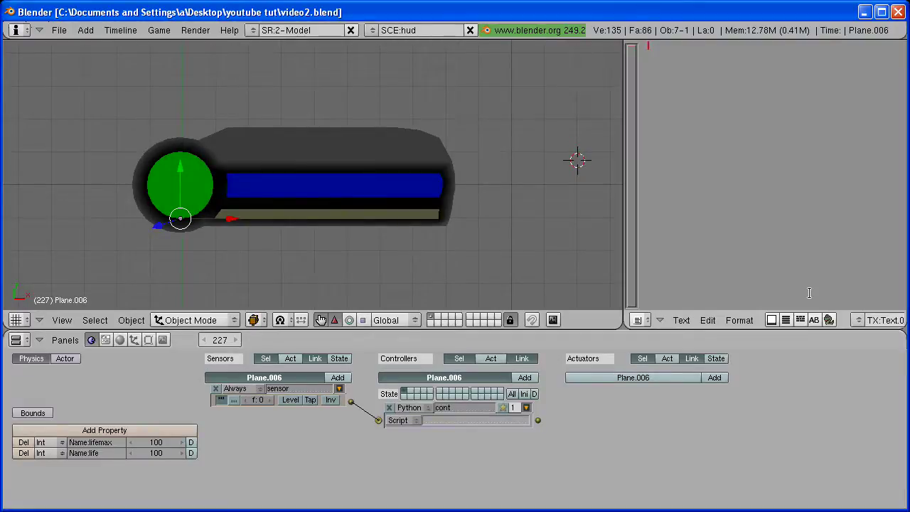
key("ctrl+v")
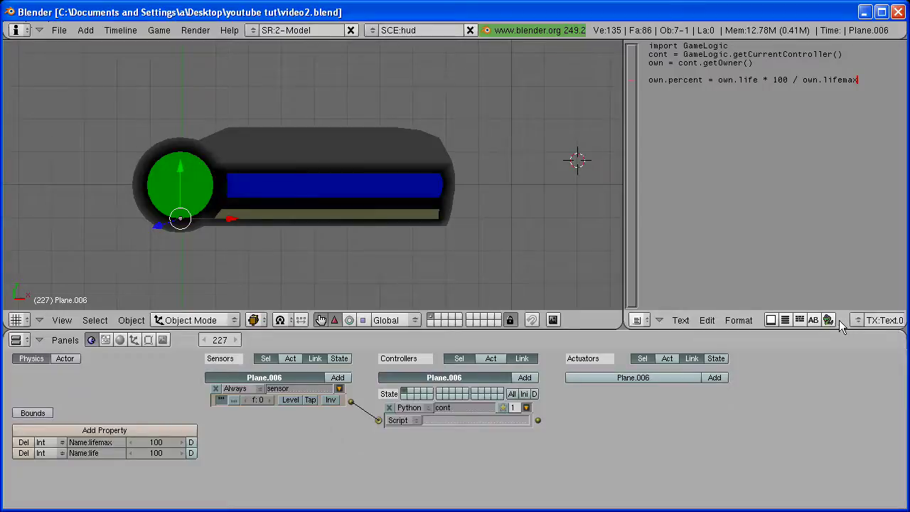
middle_click_drag(839, 321, 774, 320)
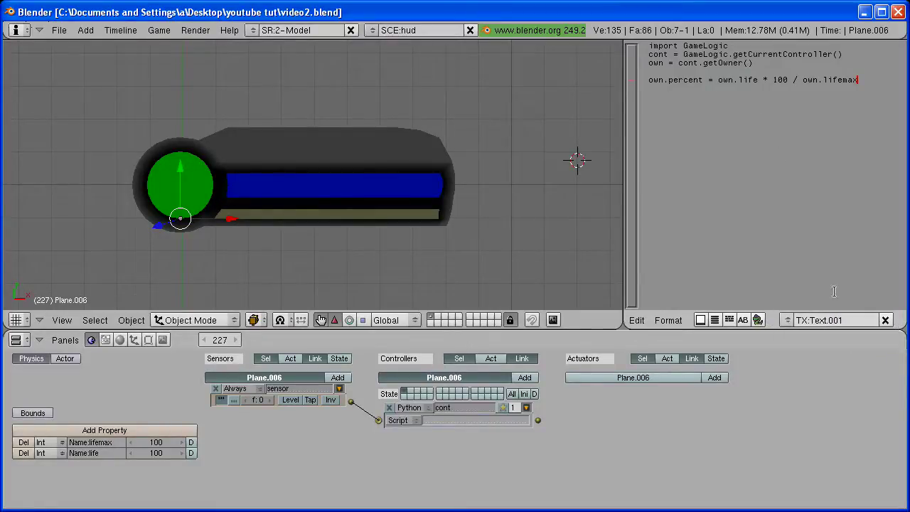
left_click(826, 321)
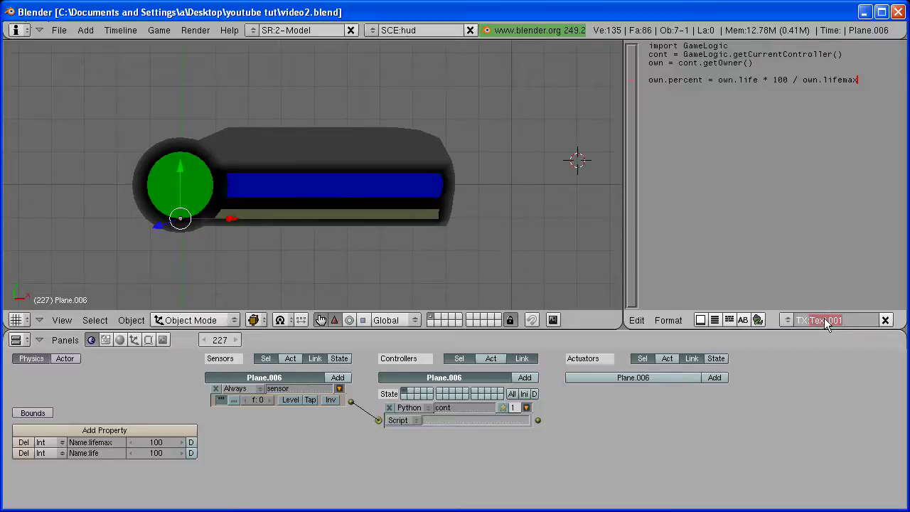
type("life")
key("Return")
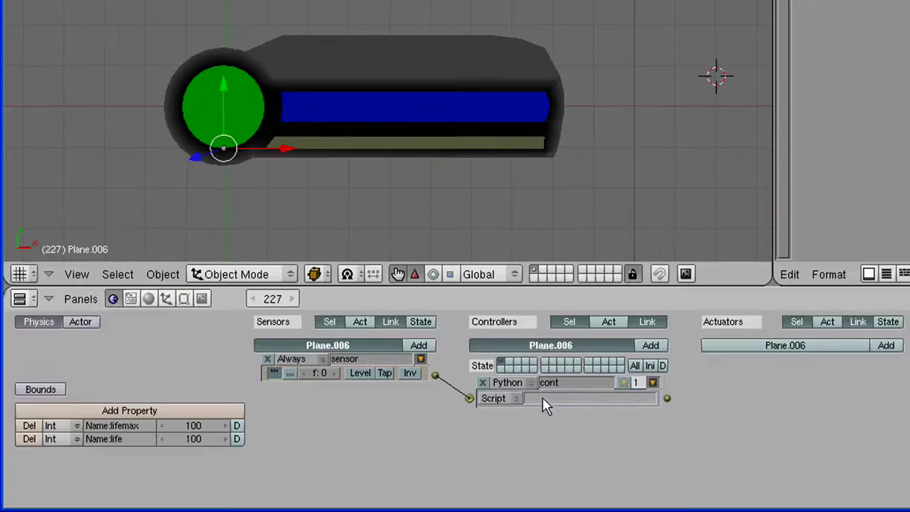
Step: Assign the life script to the green circle's Python controller
left_click(544, 399)
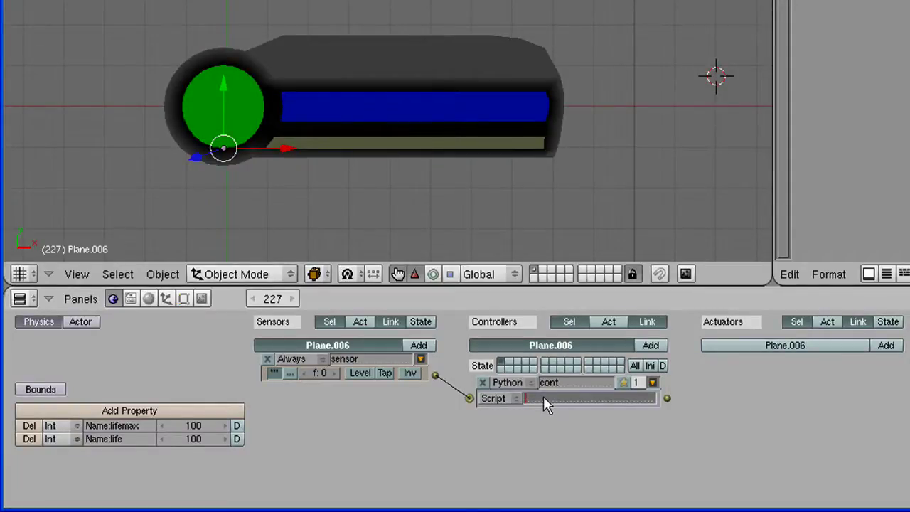
type("life")
key("Return")
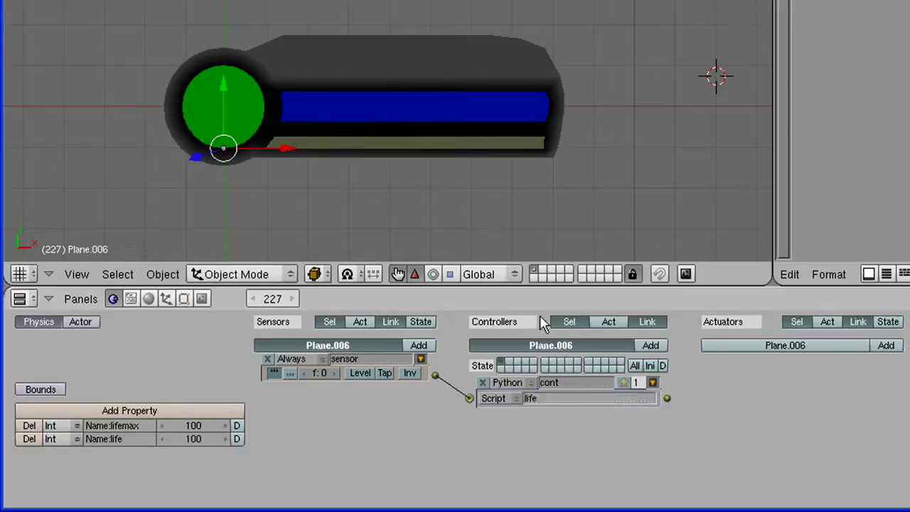
Step: Add an AND controller that links the Always sensor to a new Ipo actuator on the green circle
left_click_drag(569, 254, 569, 215)
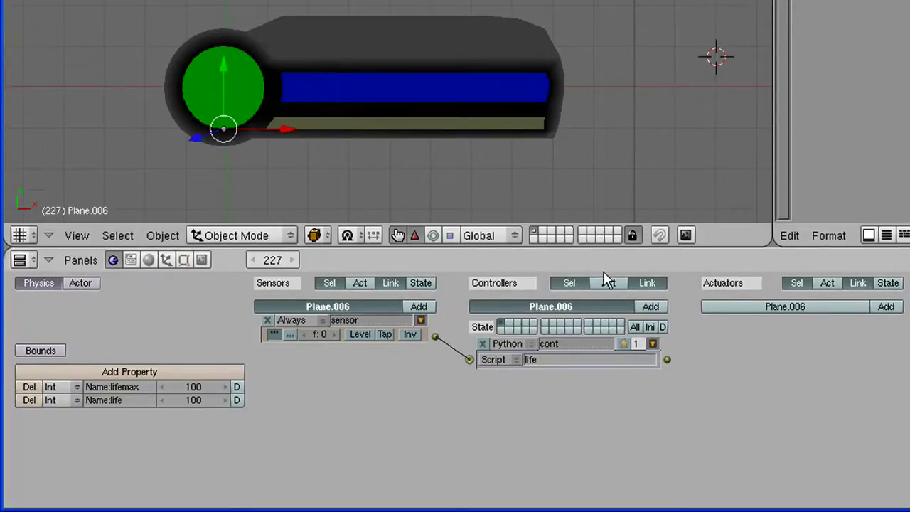
left_click(653, 307)
left_click(886, 307)
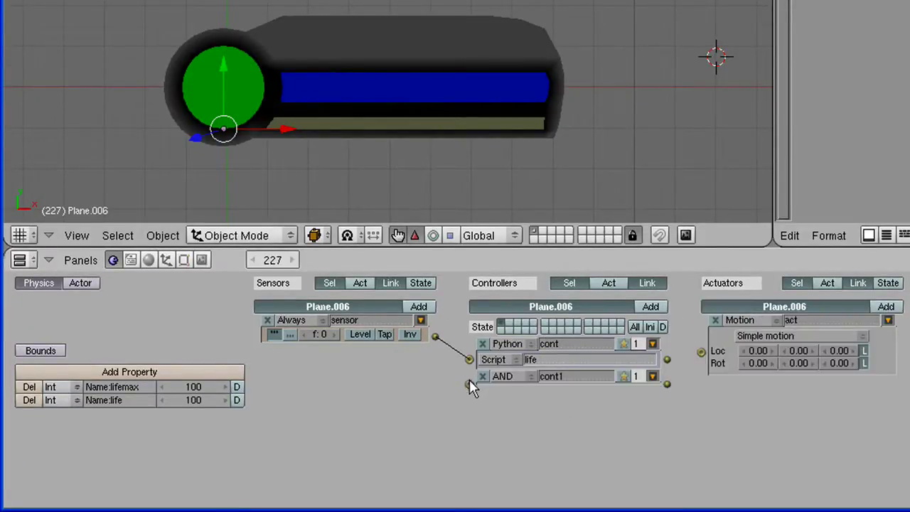
left_click_drag(438, 345, 436, 337)
left_click(756, 320)
left_click(754, 270)
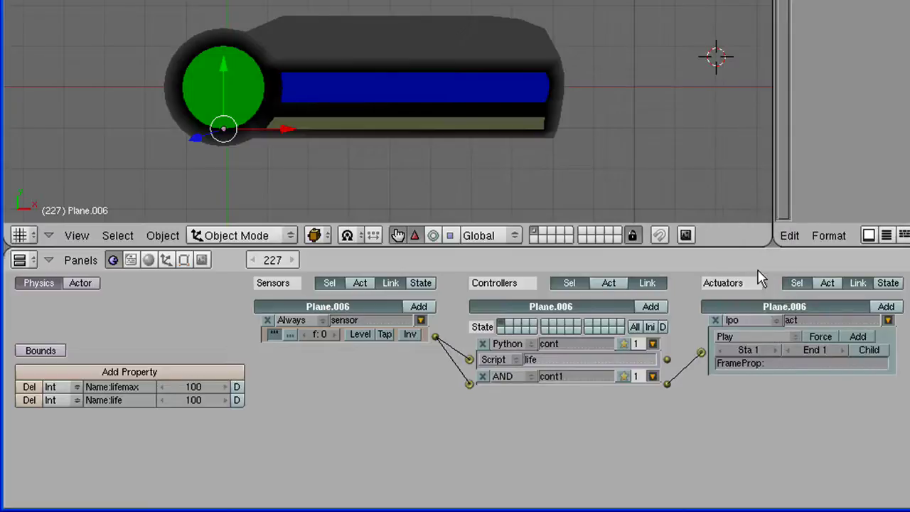
Step: Set the Ipo actuator's type to Property and have it driven by the percent property
left_click(744, 333)
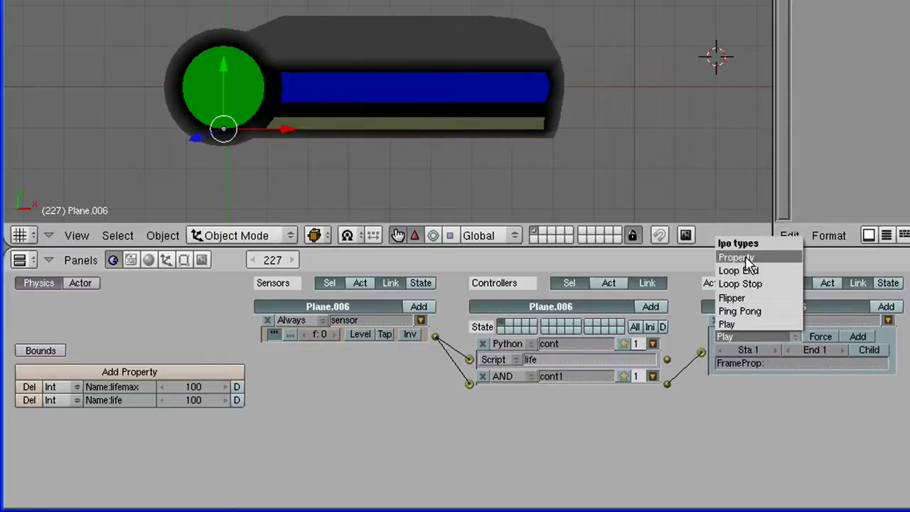
left_click(747, 257)
left_click(765, 351)
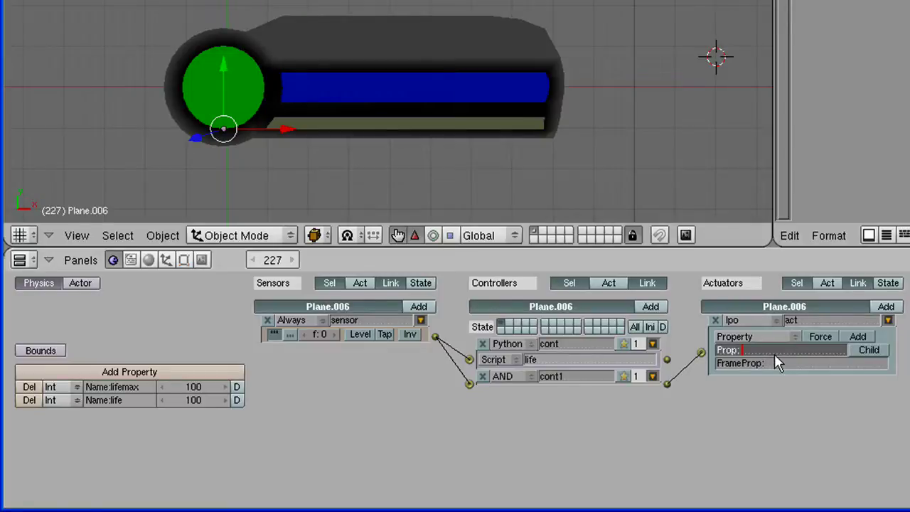
type("percent")
key("Return")
scroll(492, 23, "down", 1)
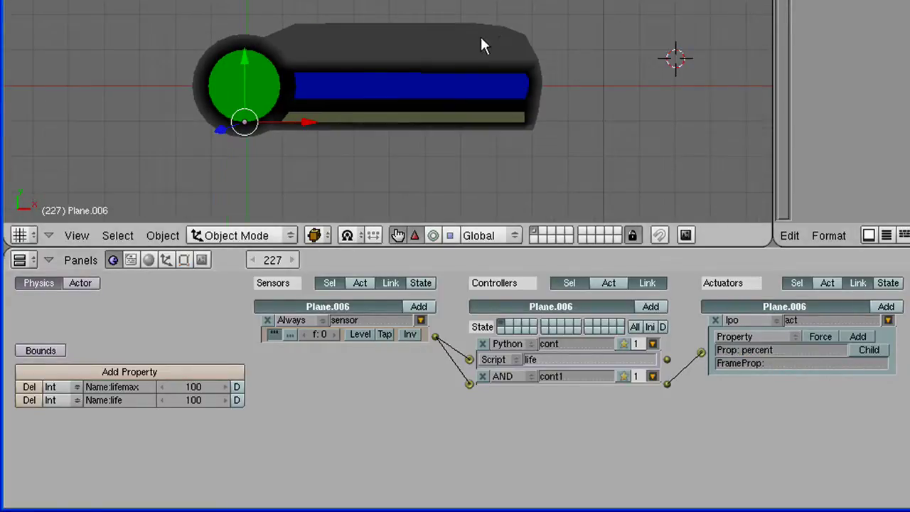
middle_click_drag(464, 46, 524, 22, "shift")
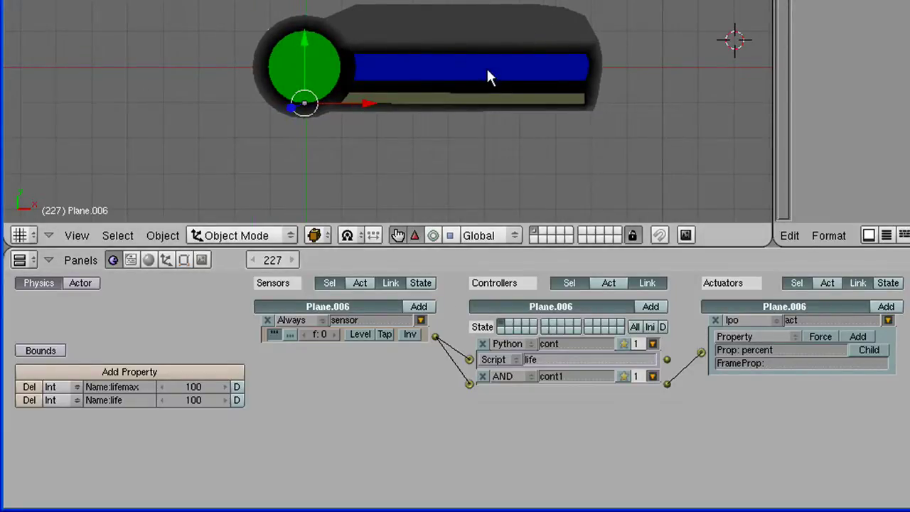
Step: Add a second sensor, an AND controller and an actuator to the green circle and link all three together
middle_click_drag(508, 74, 478, 105, "shift")
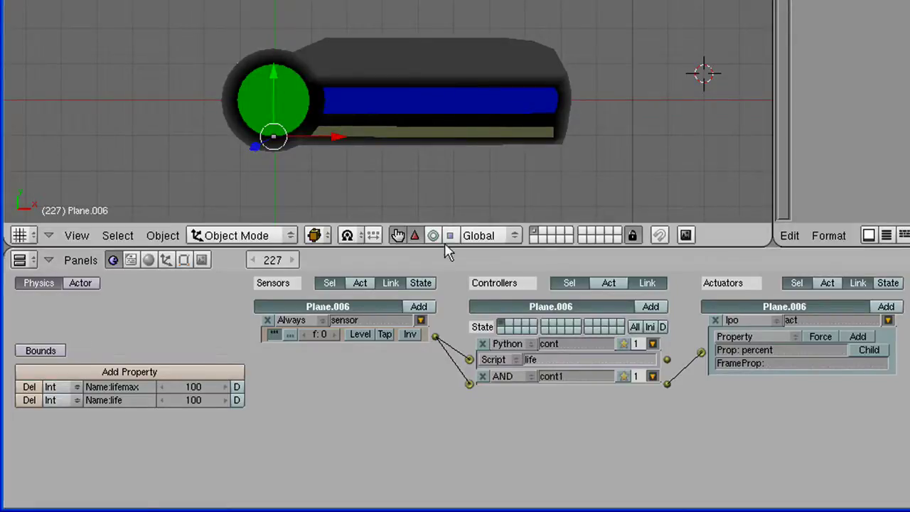
left_click(418, 307)
left_click(651, 307)
left_click(885, 307)
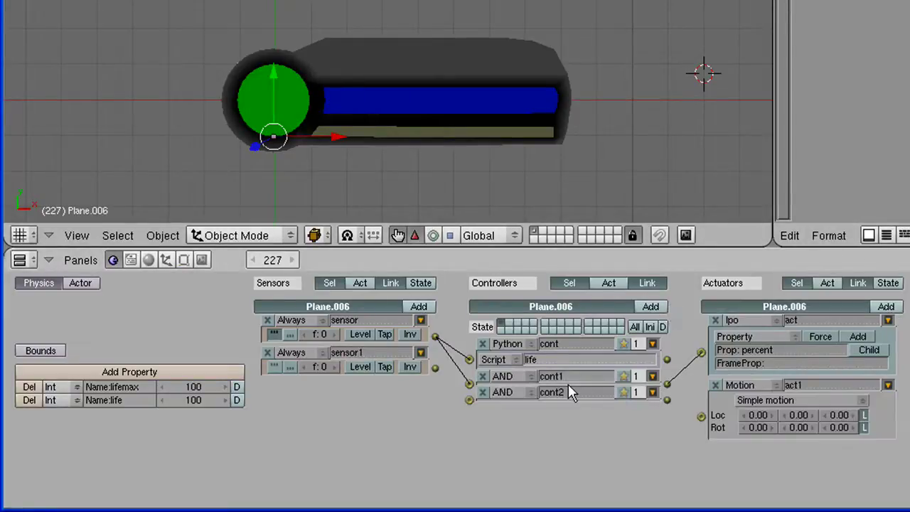
left_click_drag(471, 394, 471, 400)
left_click_drag(667, 400, 703, 418)
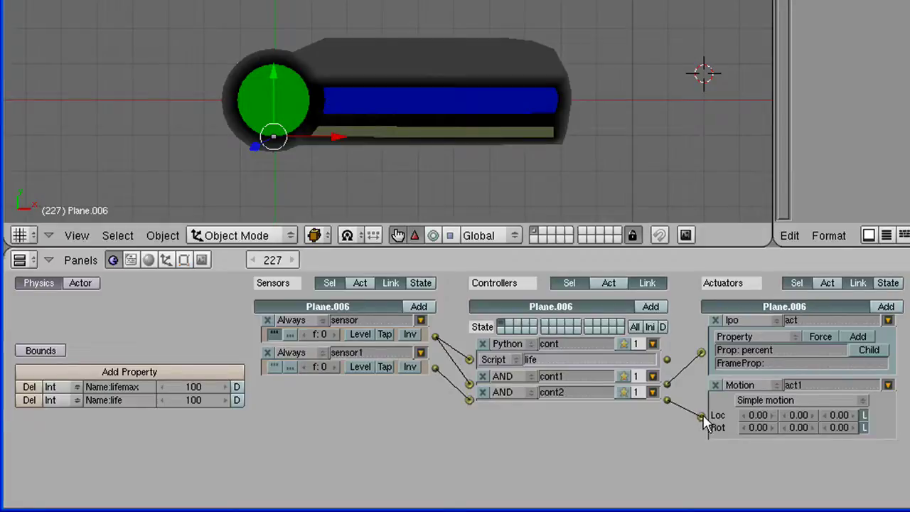
Step: Change the green circle's second sensor to a Keyboard sensor that responds to the W key
left_click(299, 353)
left_click(306, 311)
left_click(320, 378)
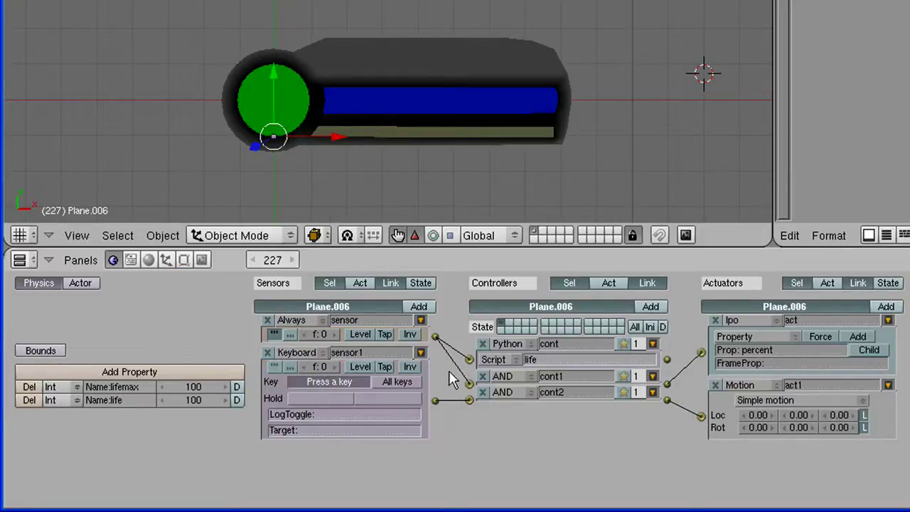
key("w")
Step: Turn the second actuator into a Property actuator in Add mode that changes the life property by 10
left_click(732, 320)
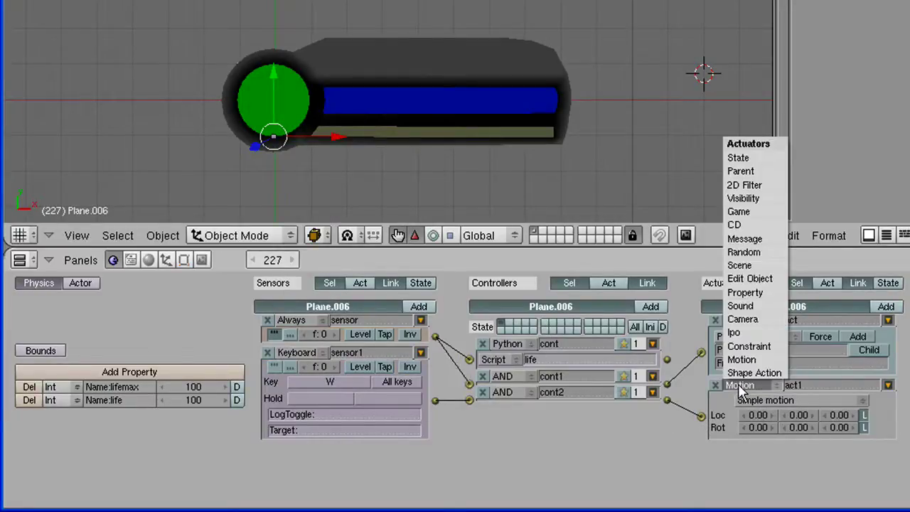
left_click(744, 292)
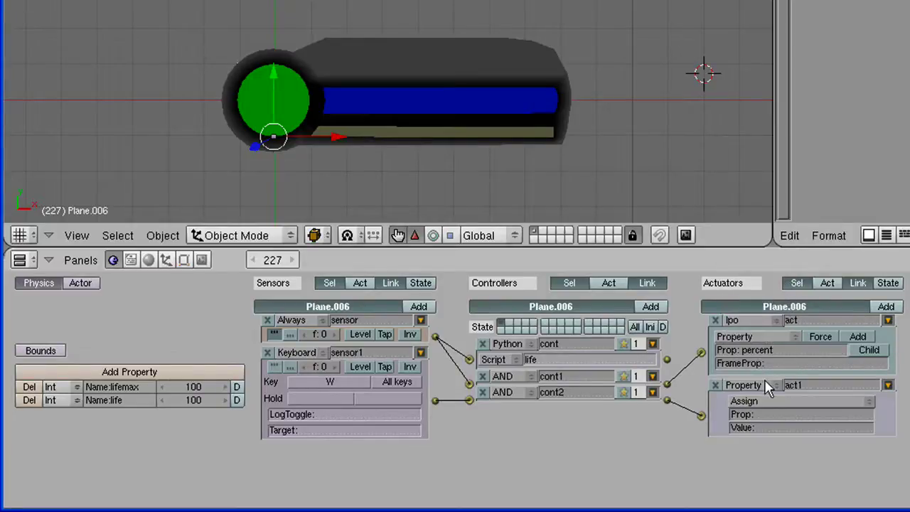
left_click(755, 400)
left_click(756, 387)
left_click(754, 414)
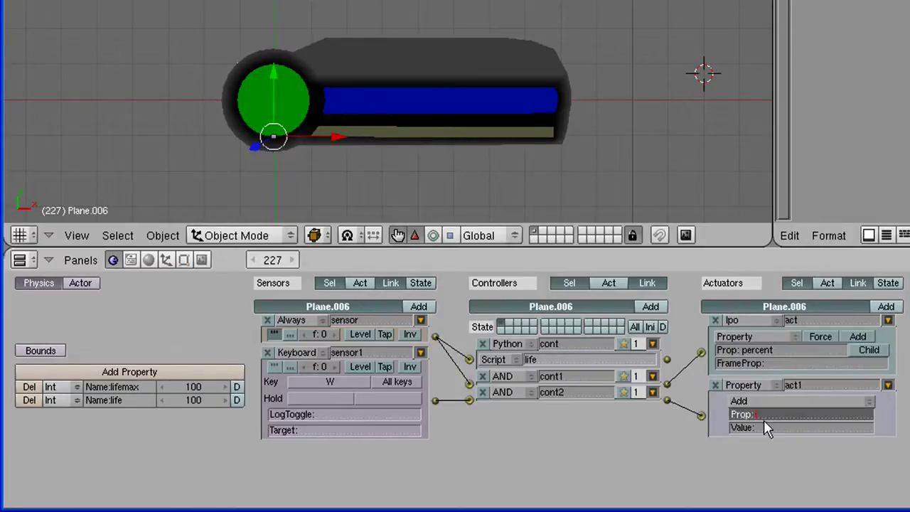
type("life")
key("Return")
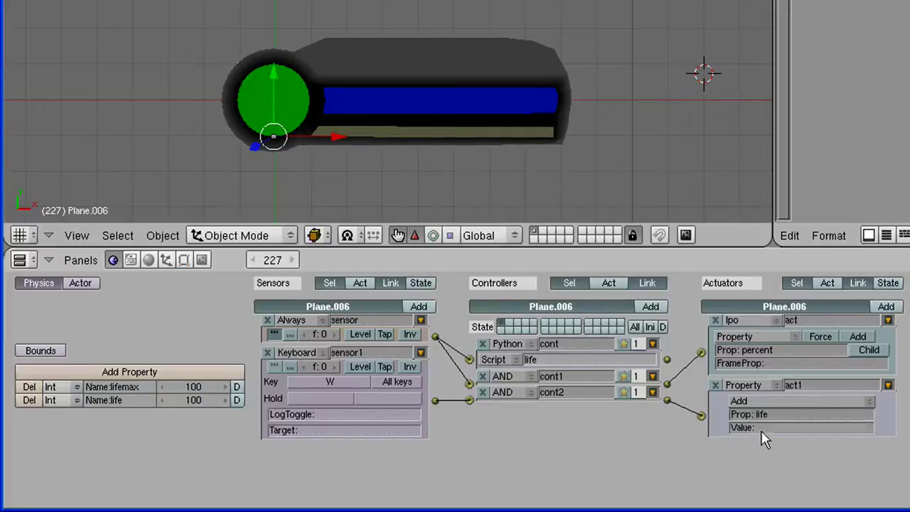
left_click(761, 428)
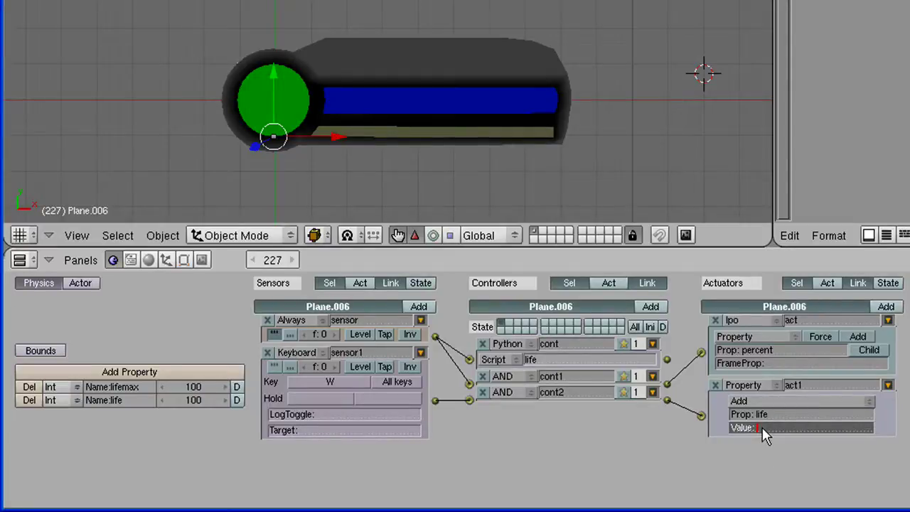
type("10")
key("Return")
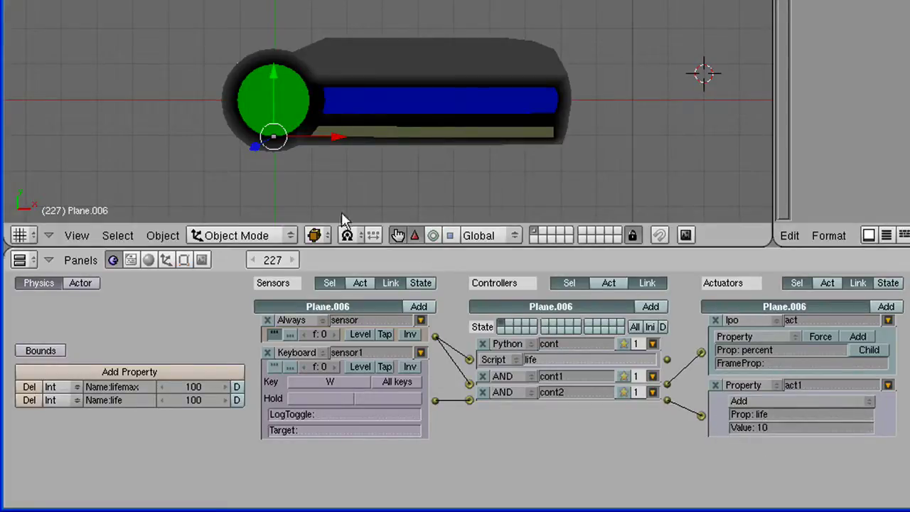
Step: Add a third sensor, another AND controller and a third actuator to the green circle and link them together
left_click(418, 306)
left_click(656, 308)
left_click(886, 307)
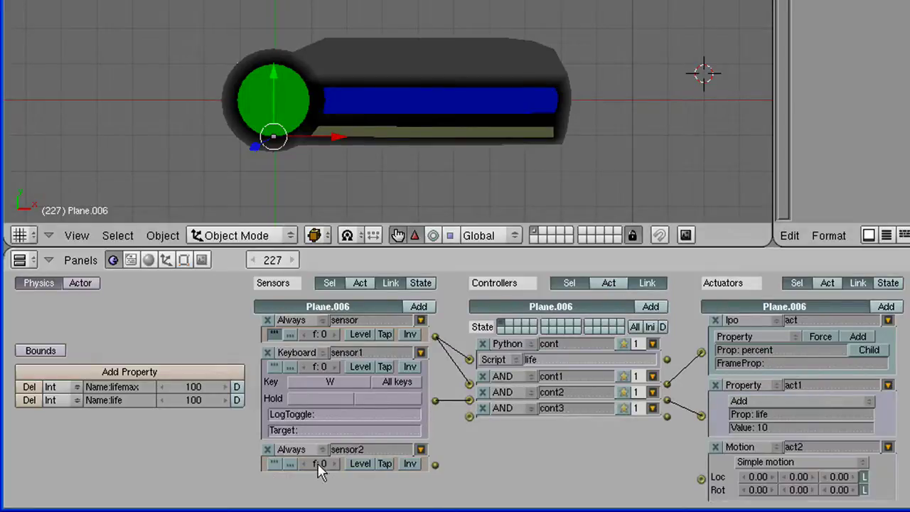
left_click_drag(435, 463, 469, 416)
left_click_drag(697, 466, 701, 478)
Step: Change the green circle's third sensor to a Keyboard sensor that responds to the S key
left_click(298, 450)
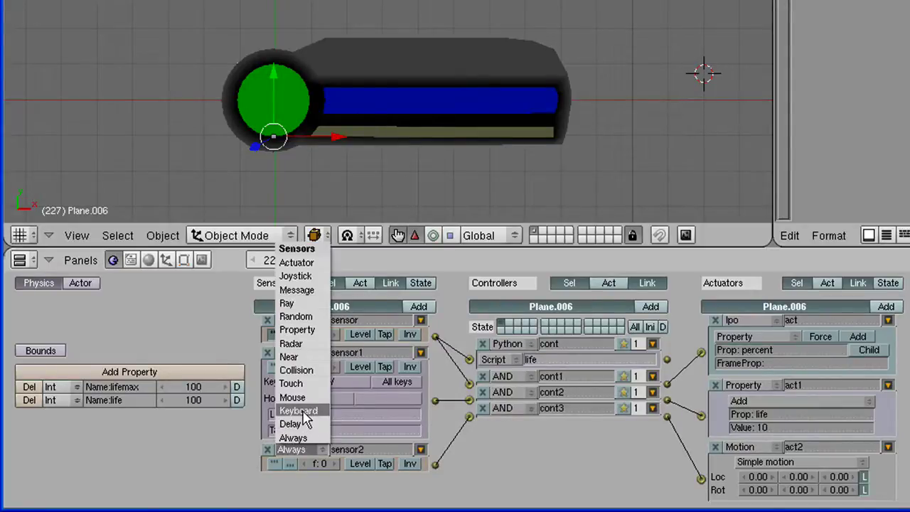
left_click(304, 411)
left_click(308, 475)
key("s")
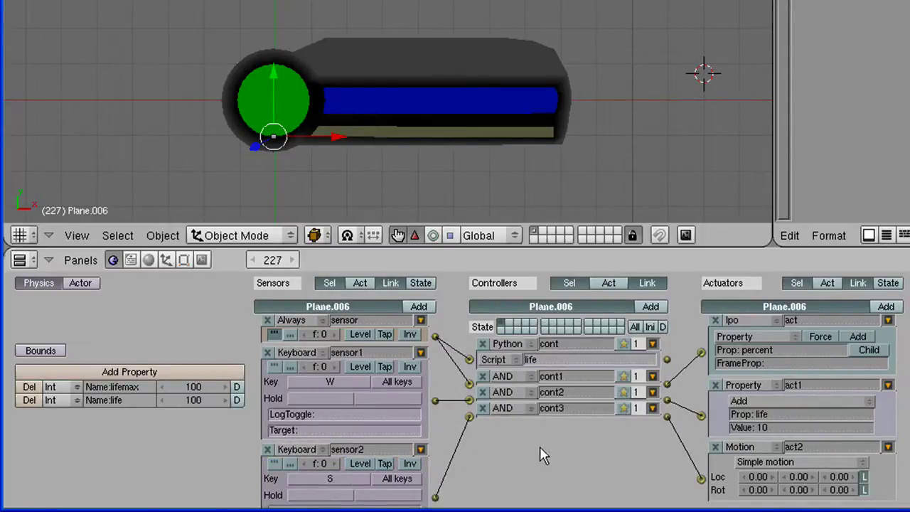
Step: Turn the third actuator into a Property actuator in Add mode that changes the life property by -10
left_click(743, 446)
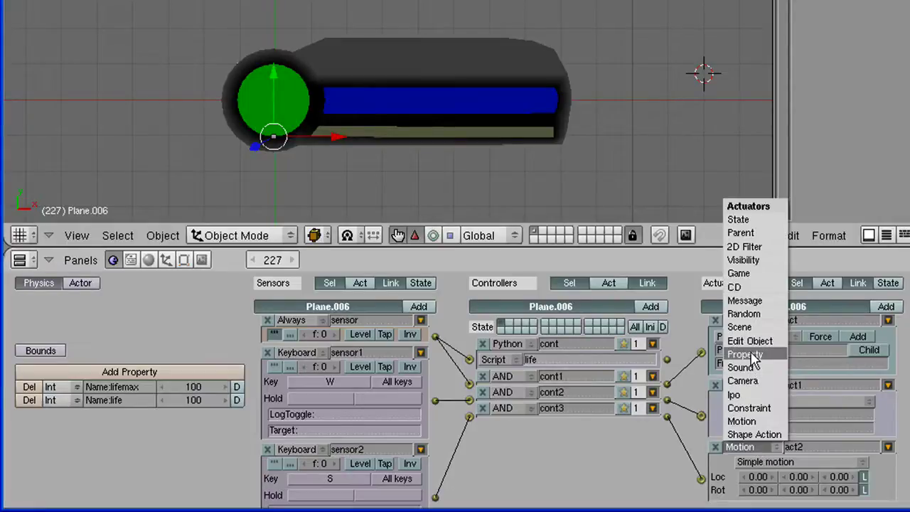
left_click(747, 354)
scroll(793, 454, "down", 1)
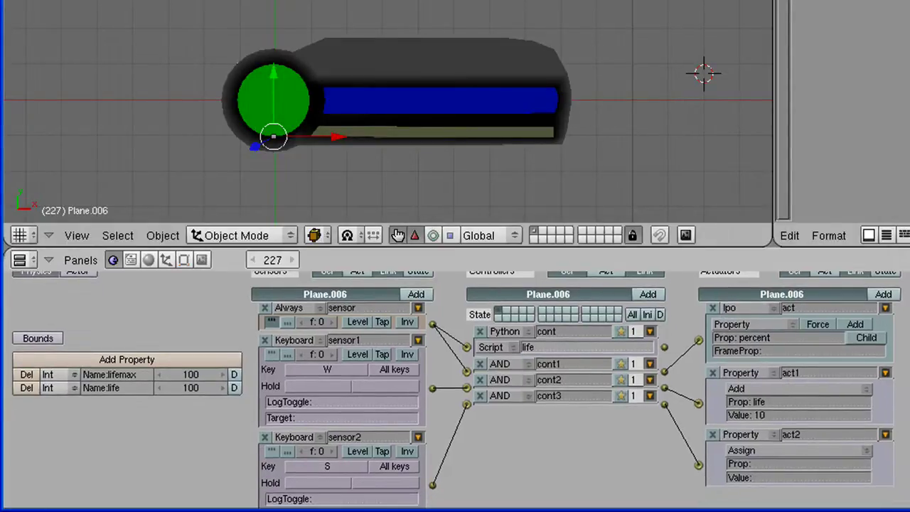
left_click(793, 450)
left_click(756, 427)
left_click(759, 464)
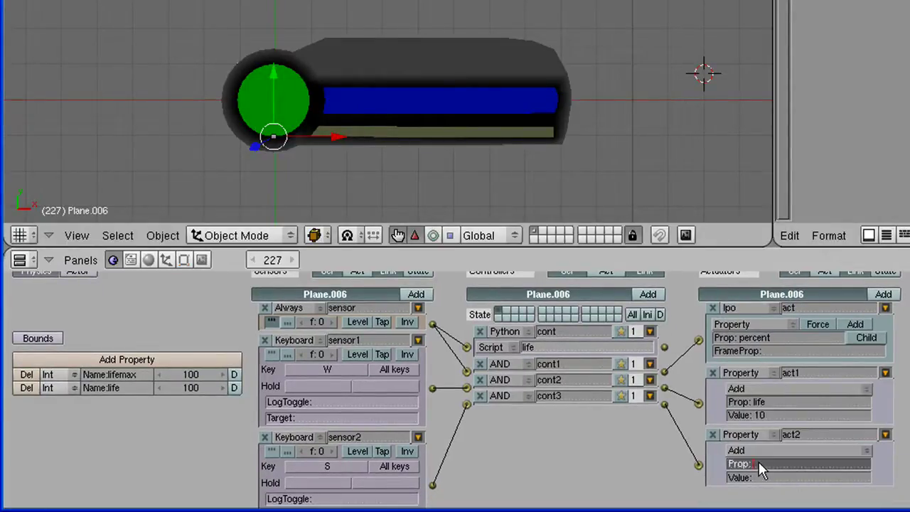
type("life")
key("Return")
left_click(803, 481)
type("-10")
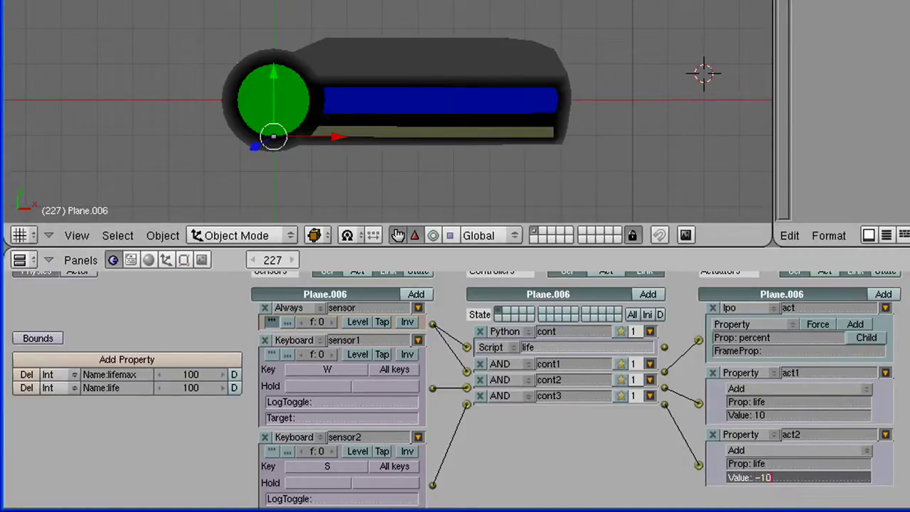
key("Return")
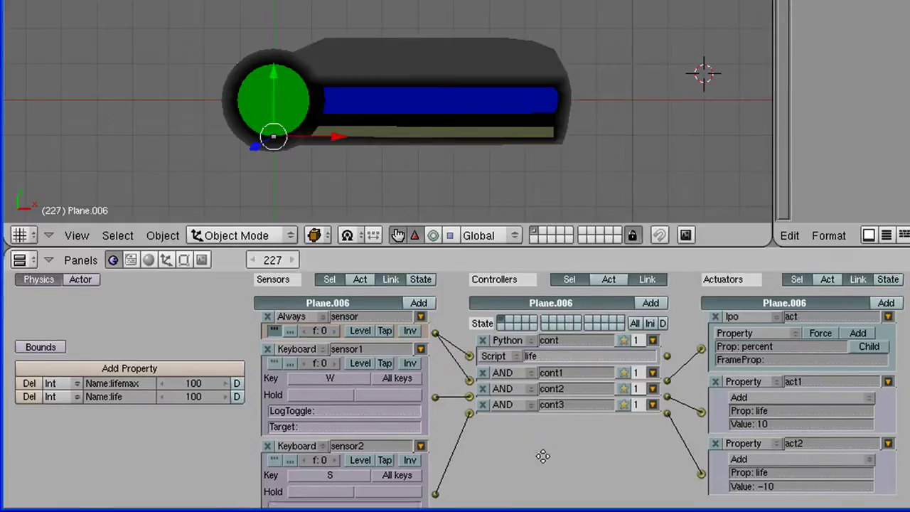
scroll(334, 366, "up", 1)
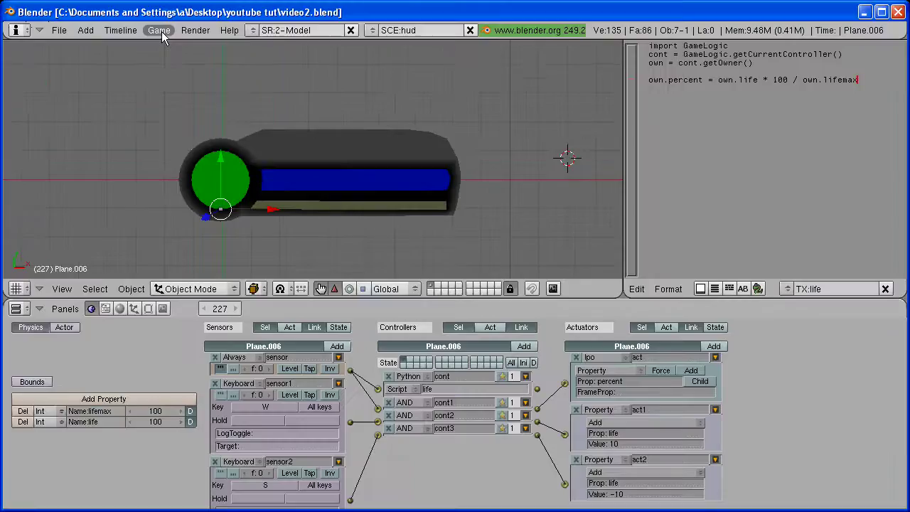
Step: Enable Show Debug Properties and run the game to test how the life value responds
left_click(160, 30)
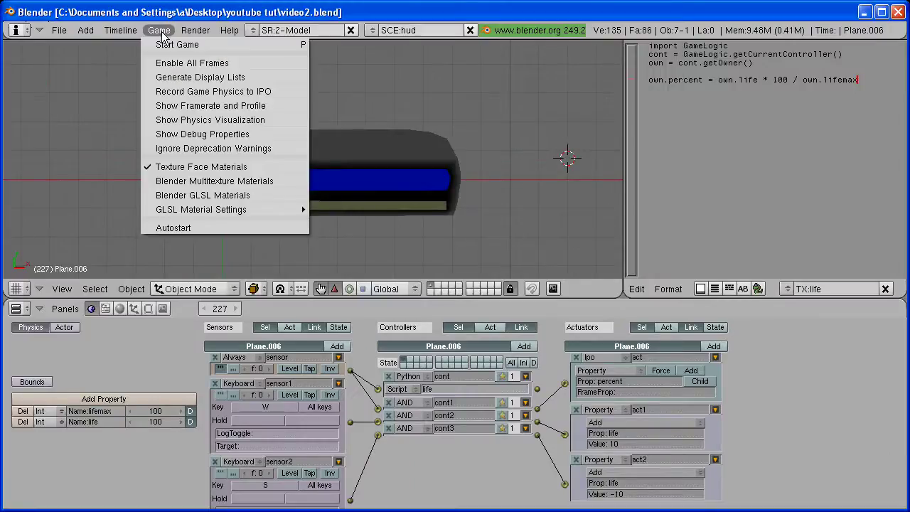
left_click(185, 134)
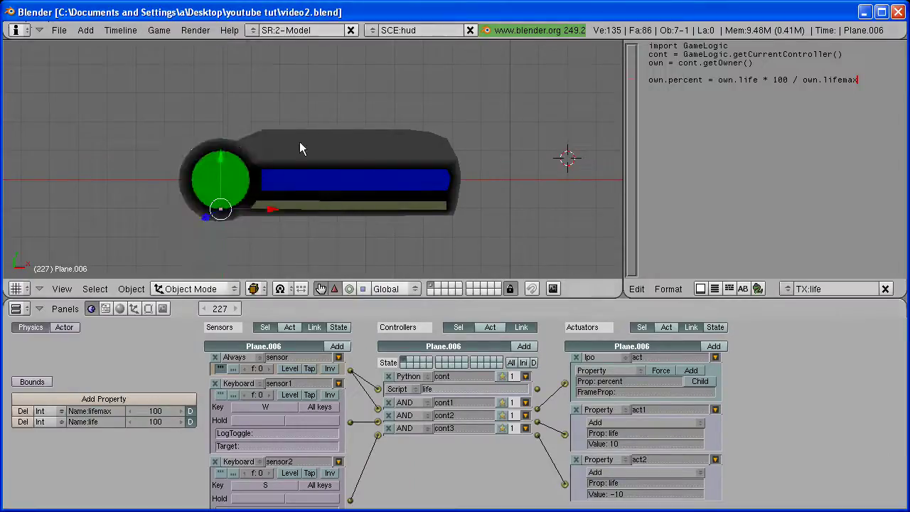
middle_click_drag(301, 146, 342, 146)
key("p")
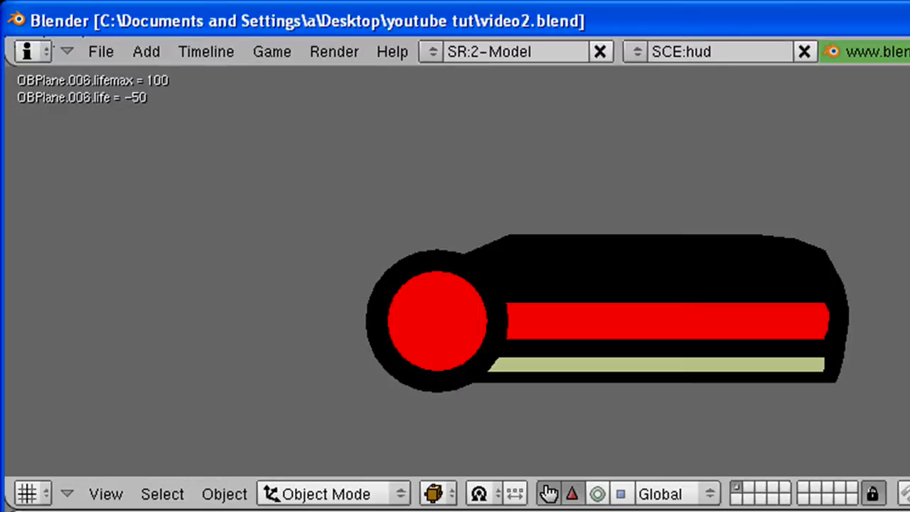
key("Escape")
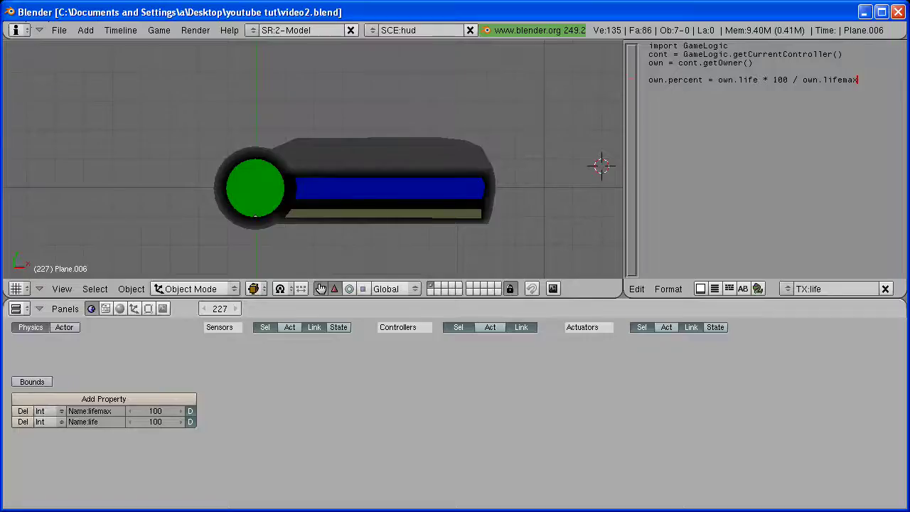
Step: Switch to the WordPad script document and copy the if/elif code of the second part of the life script
left_click(579, 509)
left_click(260, 256)
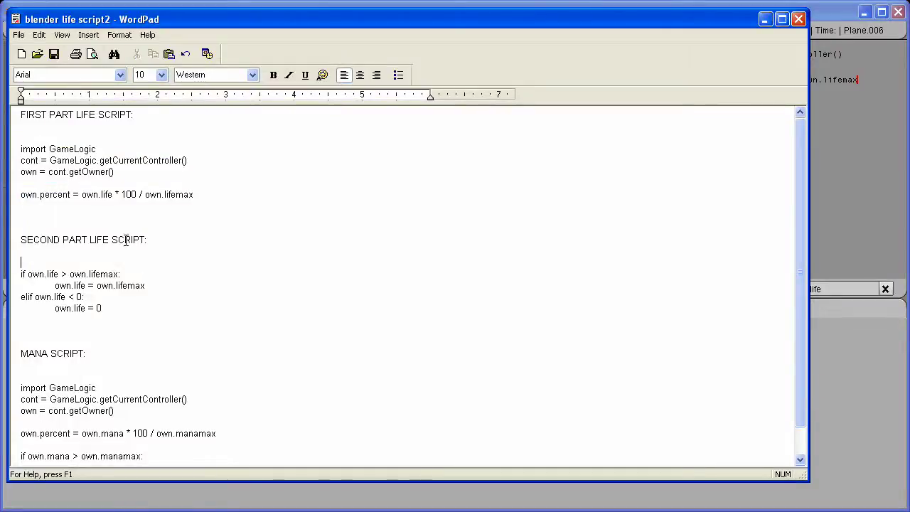
left_click_drag(107, 308, 27, 269)
key("ctrl+c")
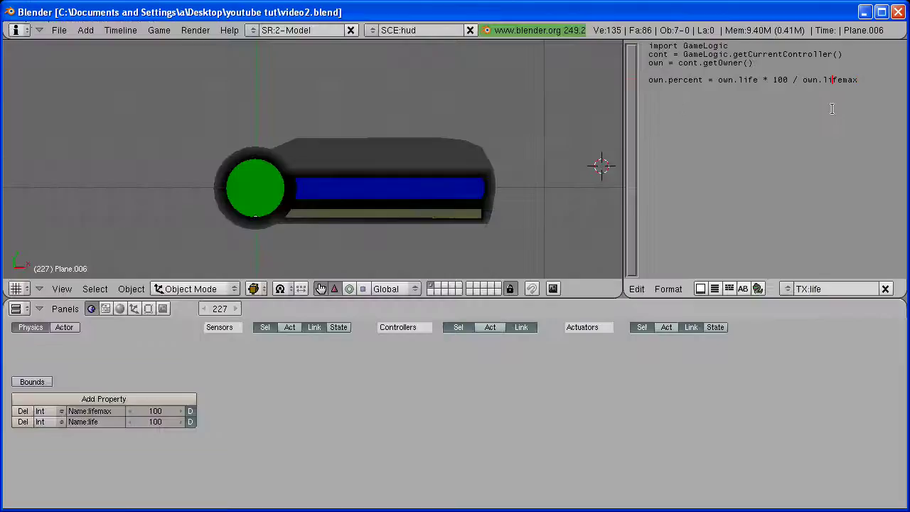
Step: Paste the copied life limits below the percent line of Blender's life script and test them in the game
left_click(830, 107)
left_click(871, 80)
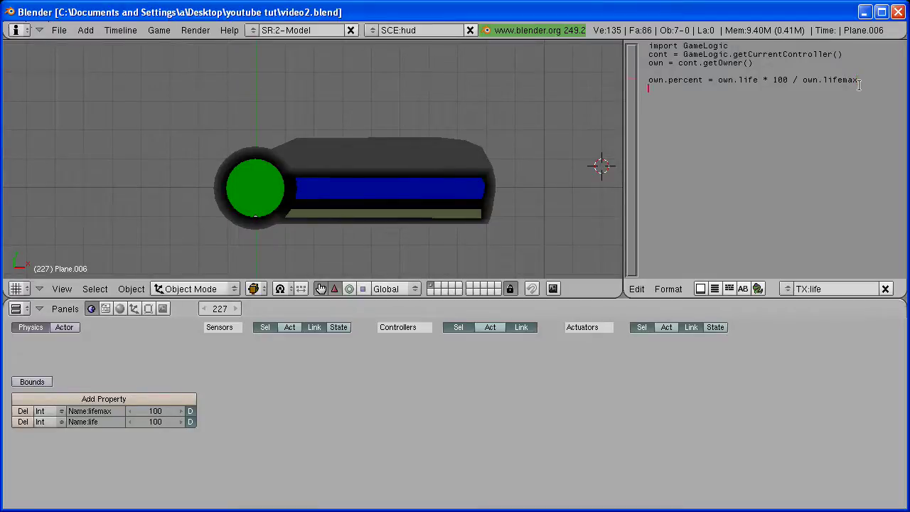
key("Return")
key("ctrl+v")
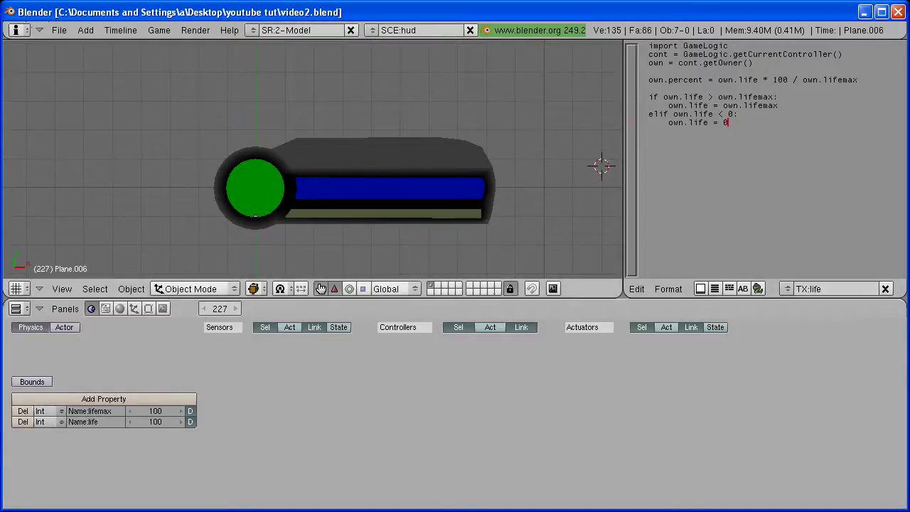
key("p")
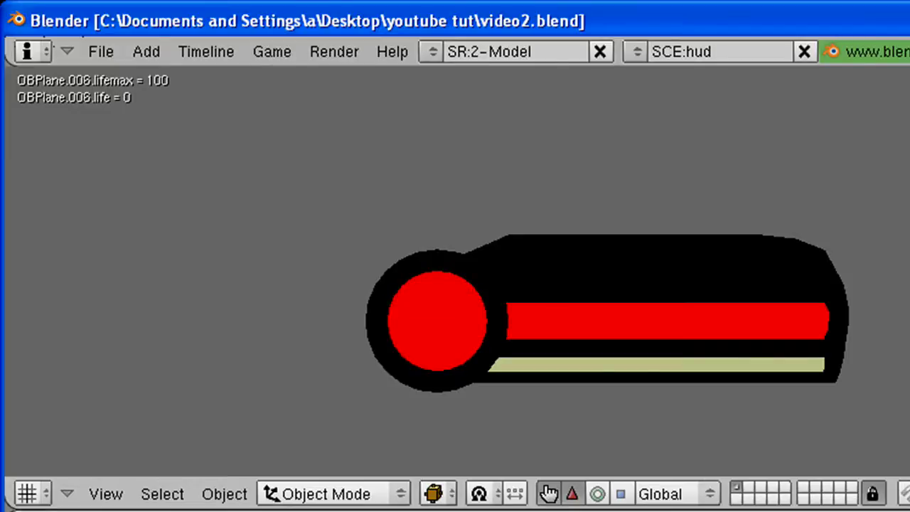
key("Escape")
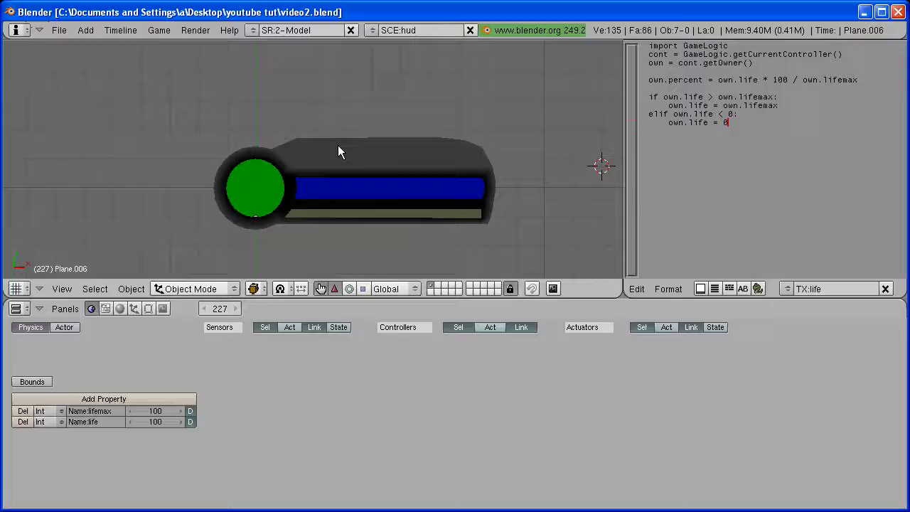
Step: Copy the green circle's logic bricks to the blue mana bar and select the bar alone
scroll(391, 190, "up", 1)
middle_click_drag(392, 189, 384, 160, "shift")
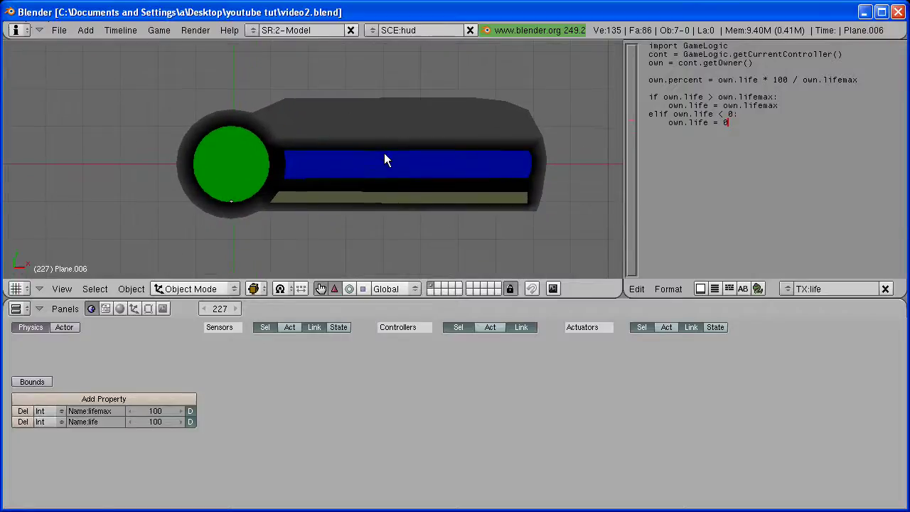
right_click(252, 153)
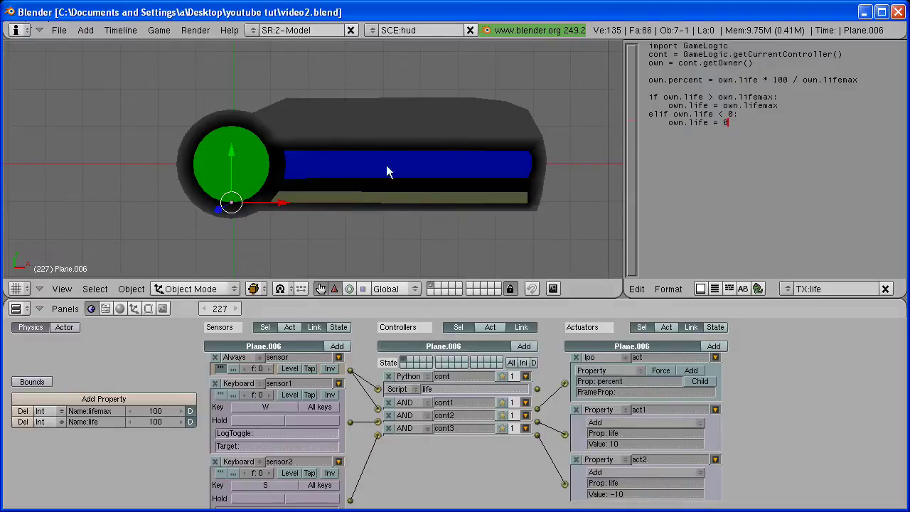
right_click(340, 160)
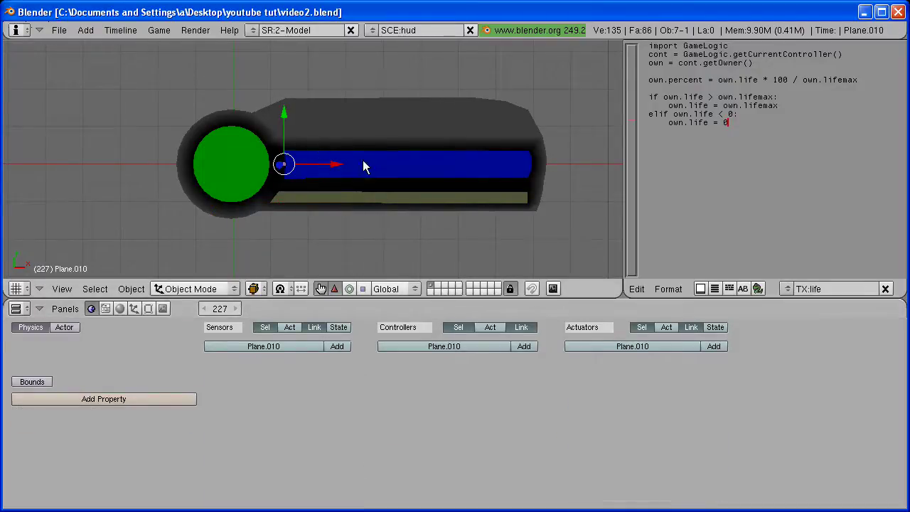
key("g")
key("Escape")
right_click(226, 164, "shift")
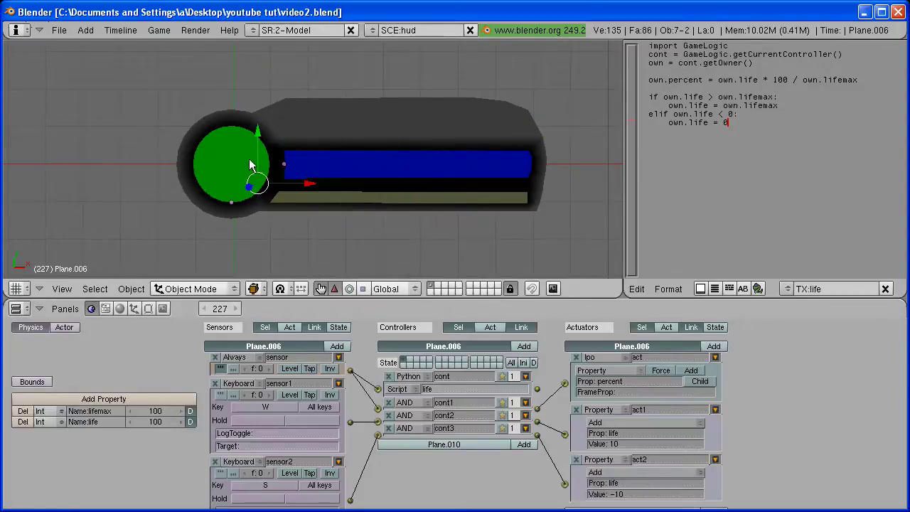
key("ctrl+c")
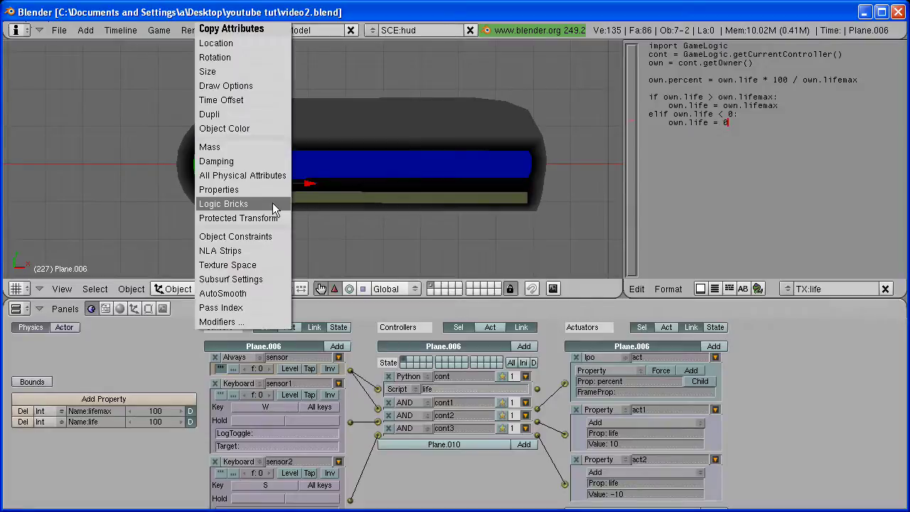
left_click(217, 204)
right_click(342, 164)
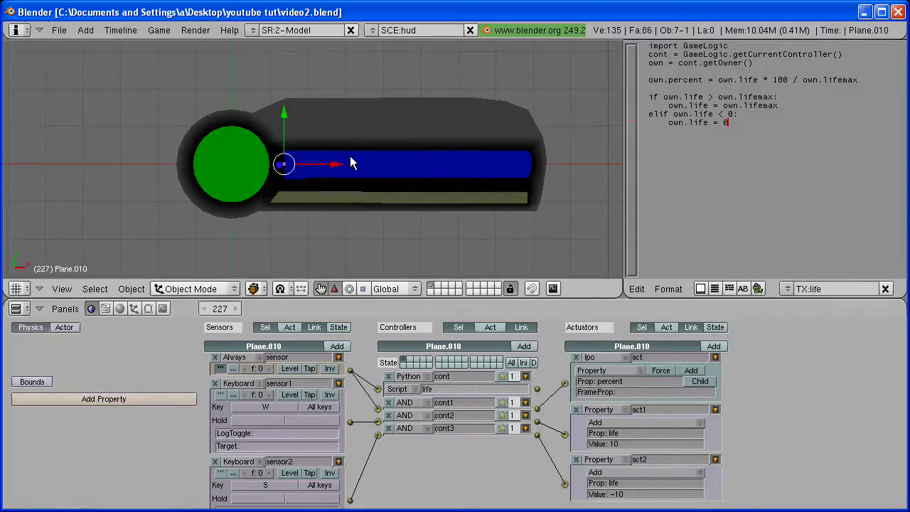
Step: Add two game properties to the blue mana bar and set both to the Int type
left_click_drag(399, 269, 400, 218)
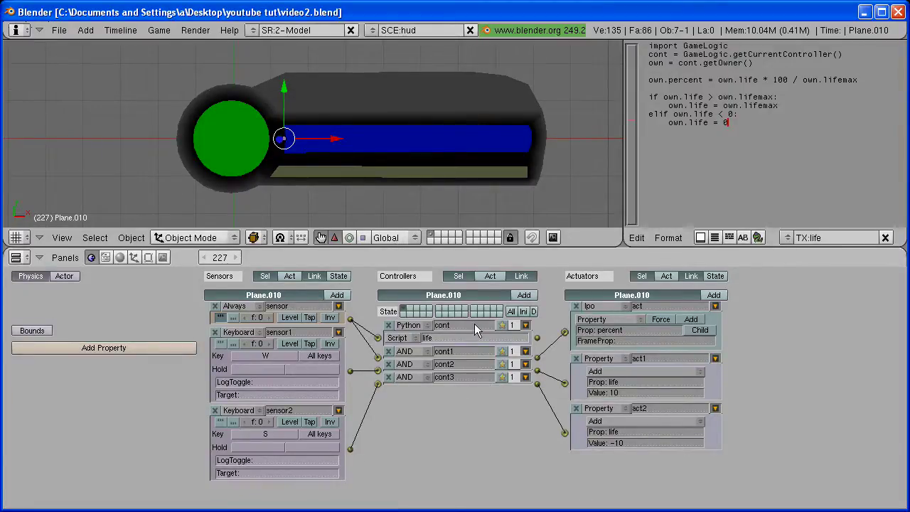
left_click(104, 347)
left_click(102, 350)
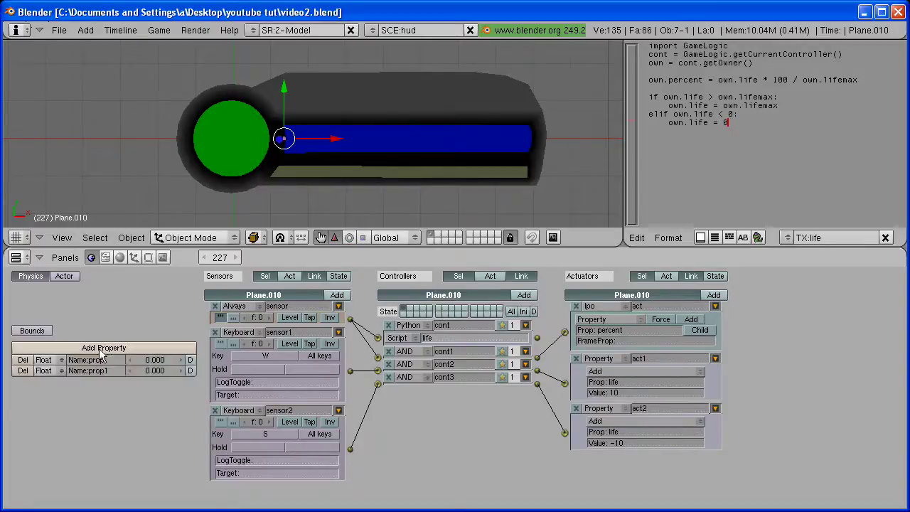
left_click(44, 359)
left_click(41, 350)
left_click(44, 371)
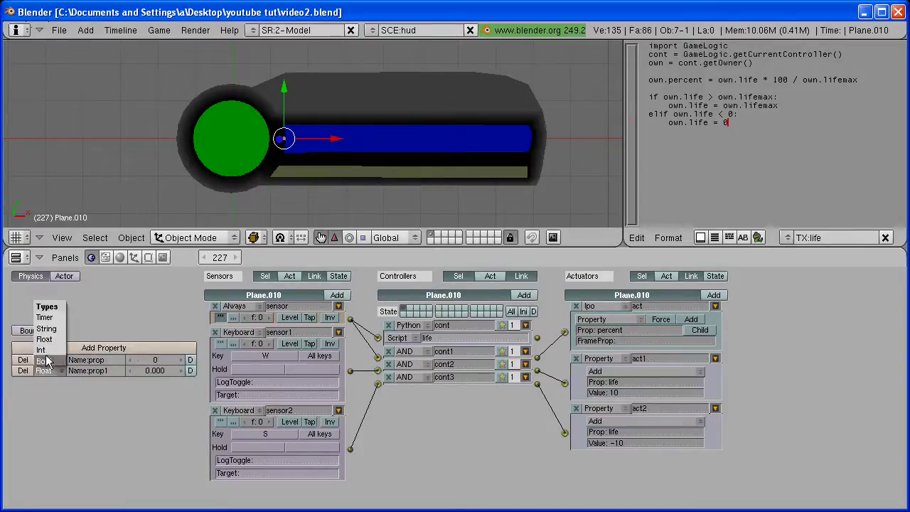
left_click(43, 360)
Step: Name the mana bar's two properties manamax and mana, and set both values to 100
left_click(96, 361)
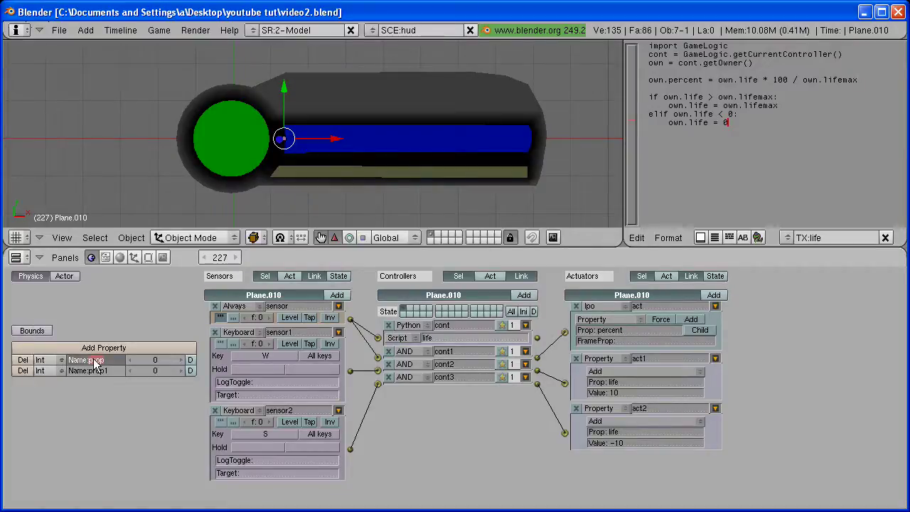
type("lifemax")
left_click(90, 372)
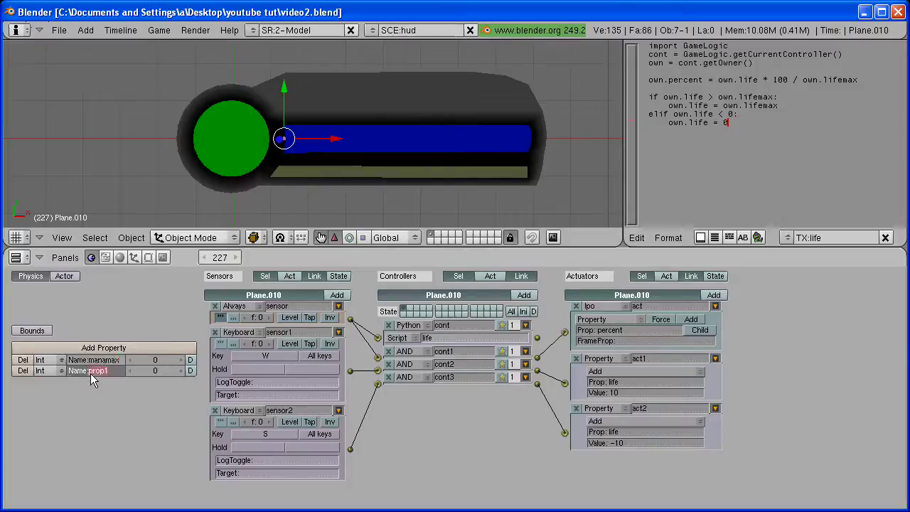
key("Return")
left_click(150, 361)
type("10")
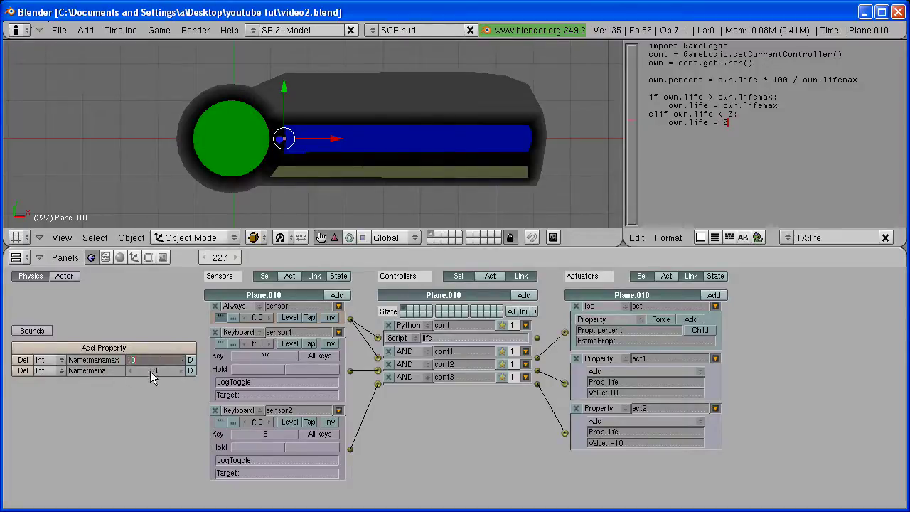
type("0")
left_click(150, 372)
type("10")
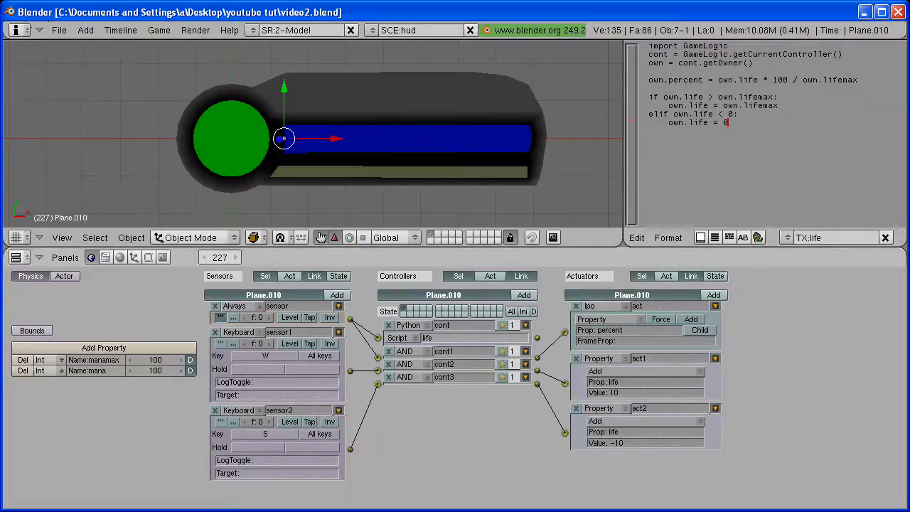
Step: Switch to the WordPad script document, copy the code under MANA SCRIPT and return to Blender
key("alt+Tab")
left_click(275, 278)
scroll(272, 272, "down", 1)
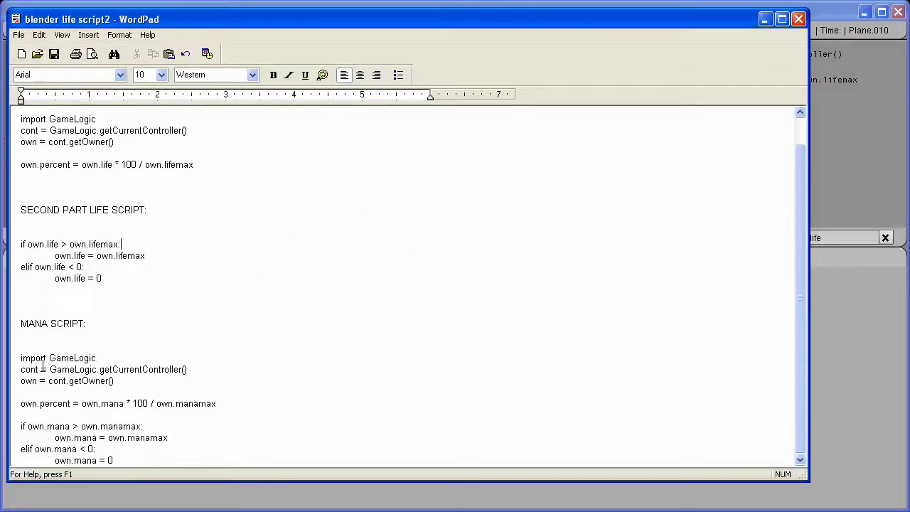
left_click_drag(21, 356, 156, 464)
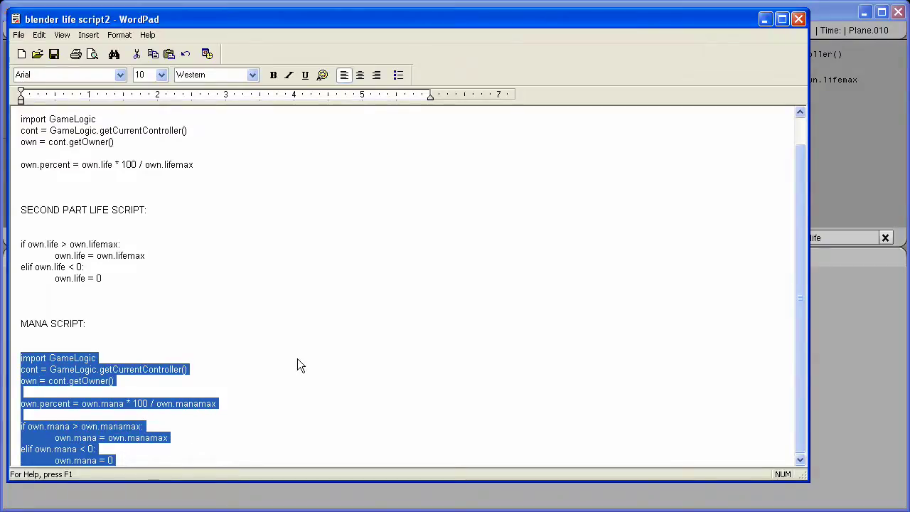
left_click(818, 277)
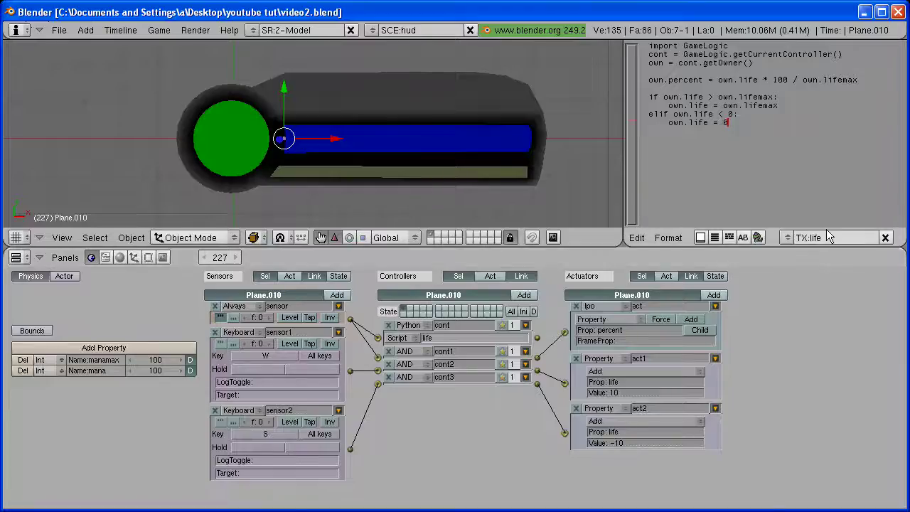
Step: Create a new text block, paste the copied mana script into it and name it mana
left_click(788, 238)
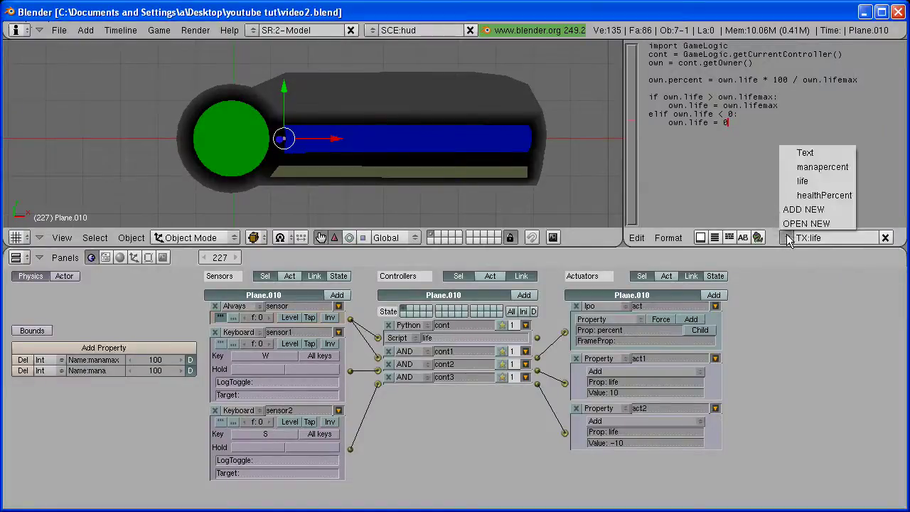
left_click(795, 209)
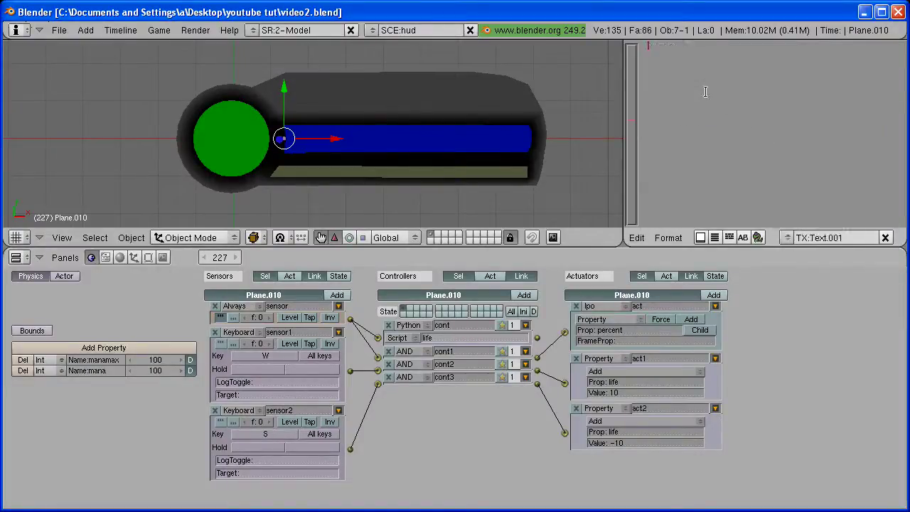
key("ctrl+v")
left_click(825, 238)
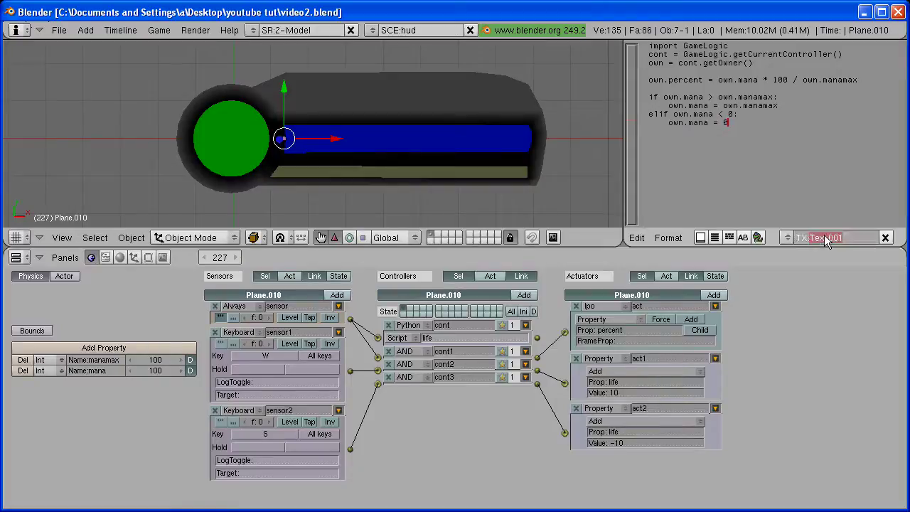
type("mana")
key("Return")
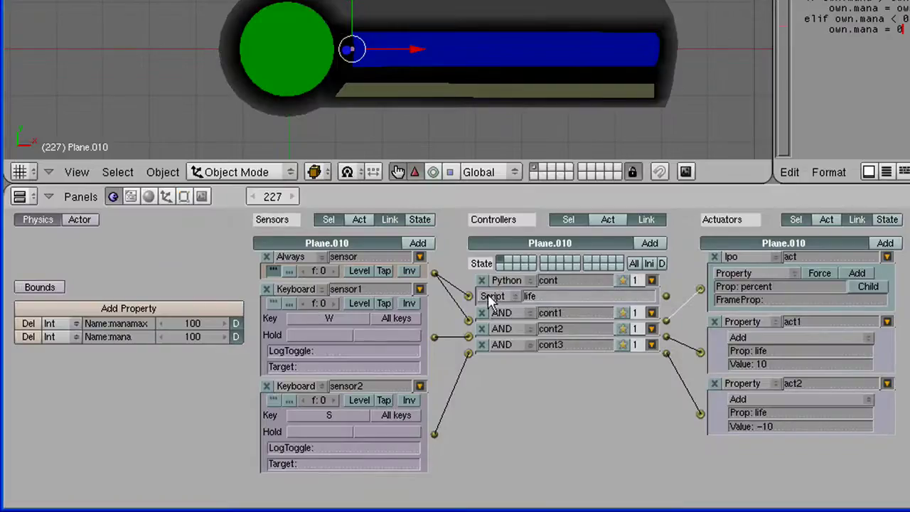
Step: Set the script of the mana bar's Python controller to mana
left_click(538, 294)
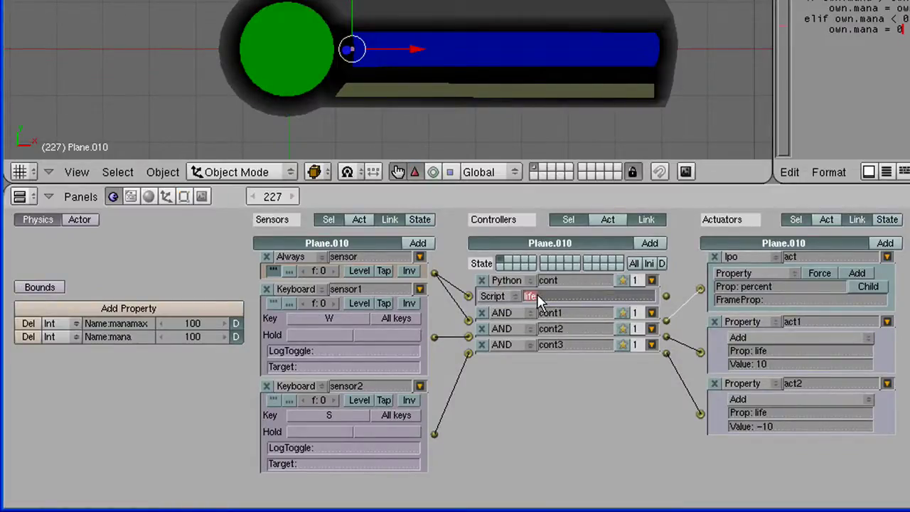
type("mana")
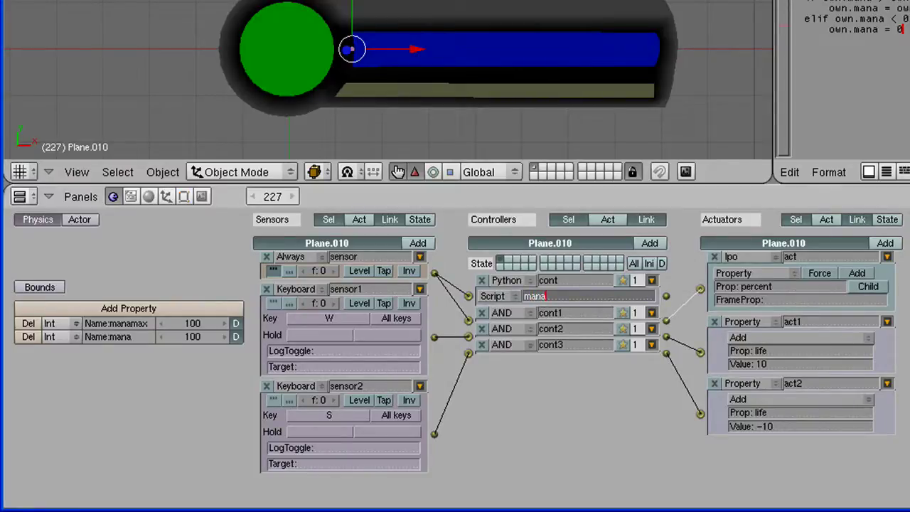
key("Return")
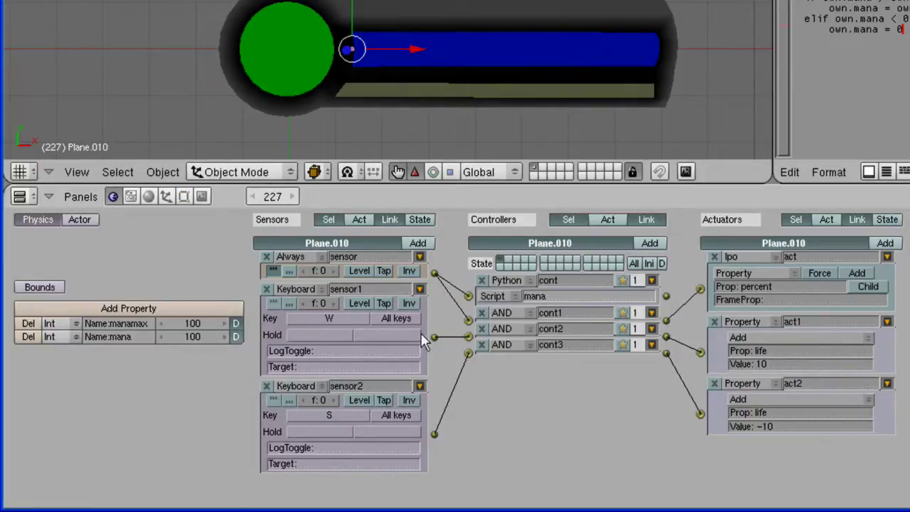
Step: Set the target property of both the act1 and act2 Property actuators to mana
left_click(779, 352)
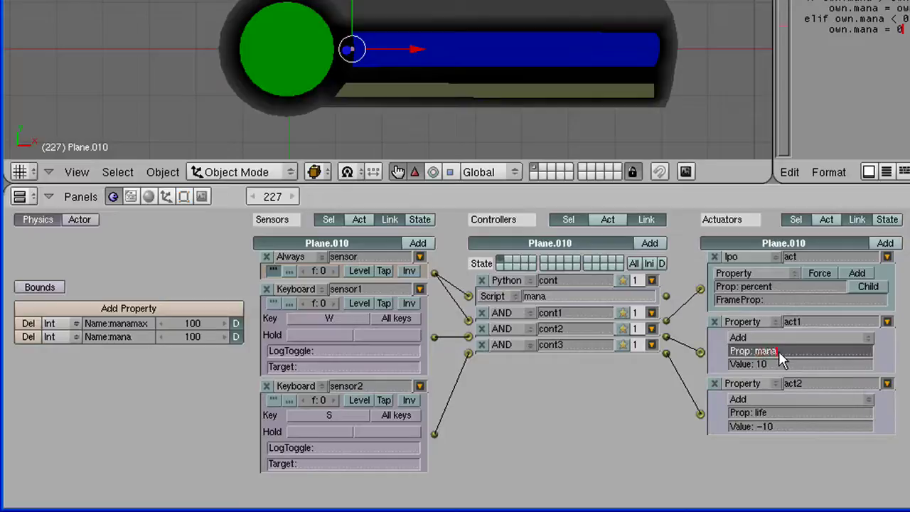
type("mana")
key("Return")
left_click(776, 413)
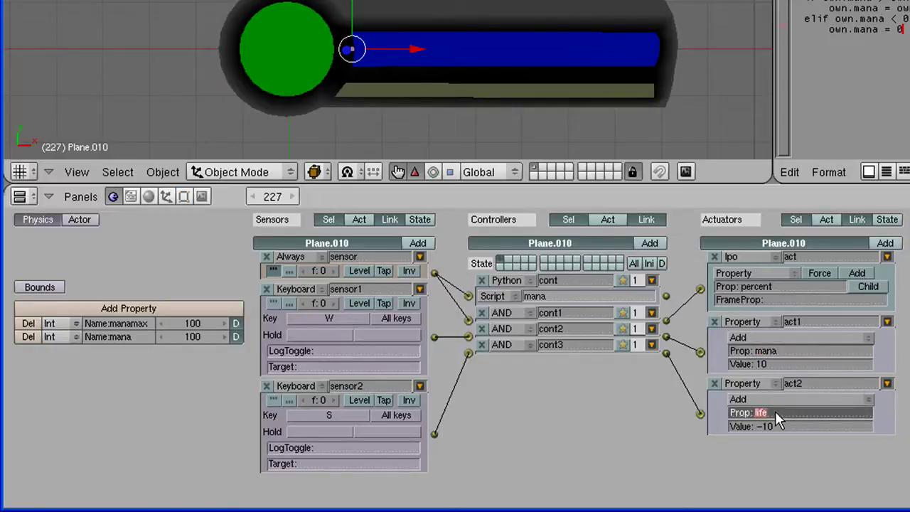
type("mana")
key("Return")
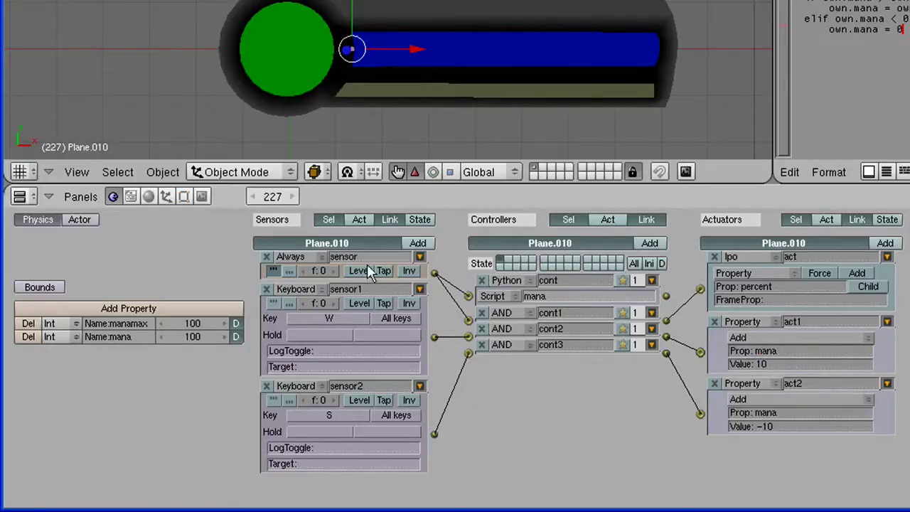
Step: Assign the D key to keyboard sensor1 and the A key to keyboard sensor2
left_click(330, 319)
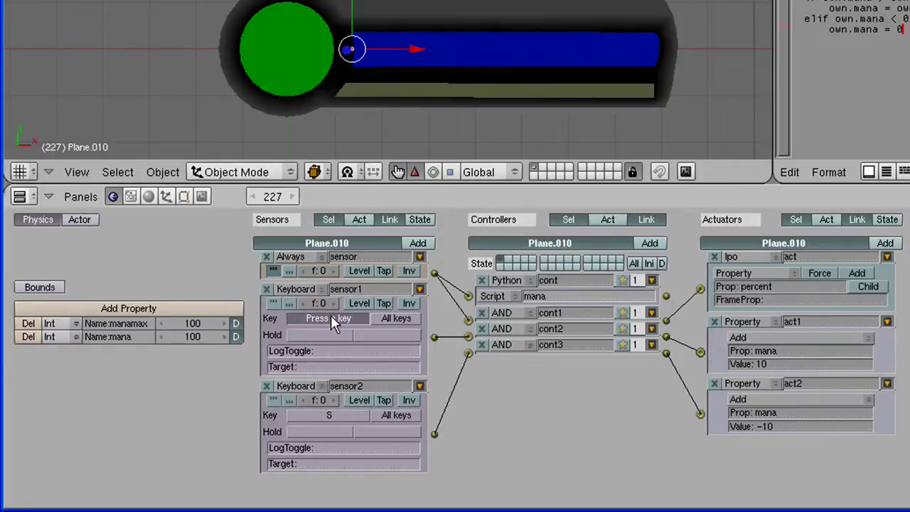
key("d")
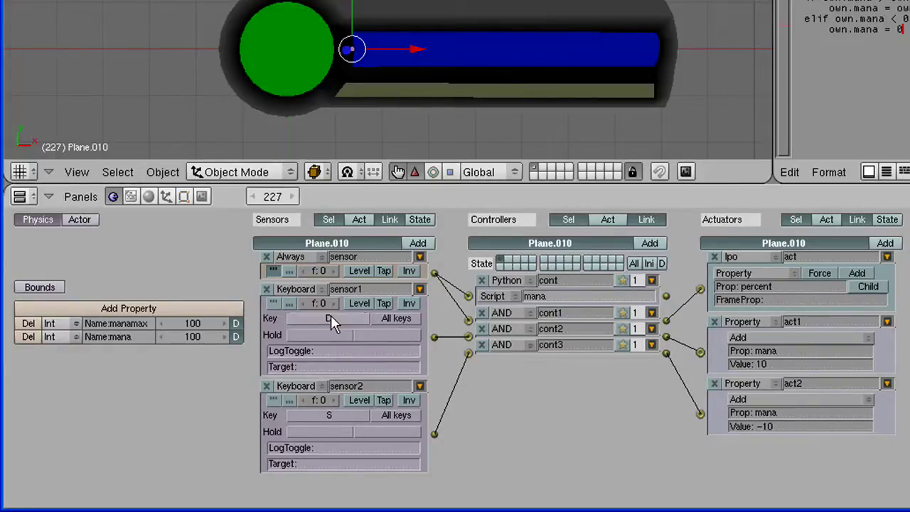
left_click(319, 415)
key("a")
Step: Enlarge the 3D view and run the game to test draining and refilling the mana bar between its limits
scroll(526, 79, "down", 1)
middle_click_drag(523, 69, 522, 85, "shift")
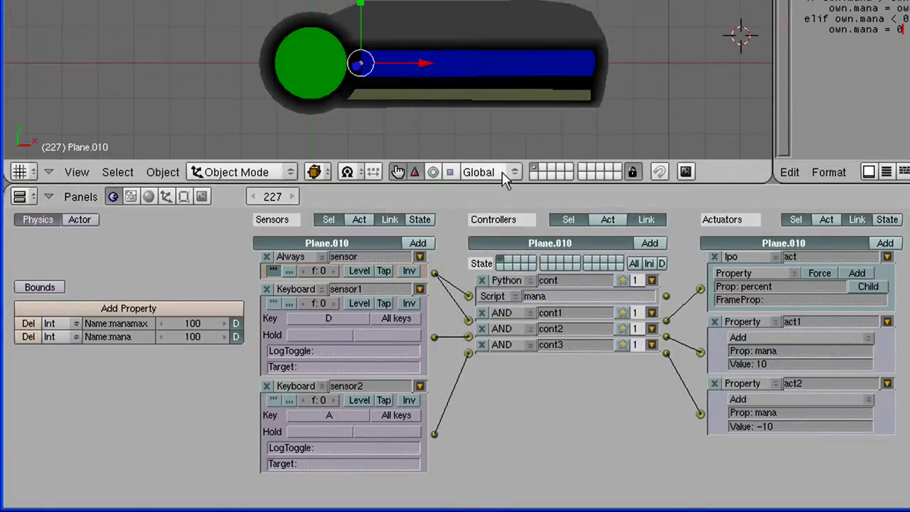
left_click_drag(505, 184, 510, 366)
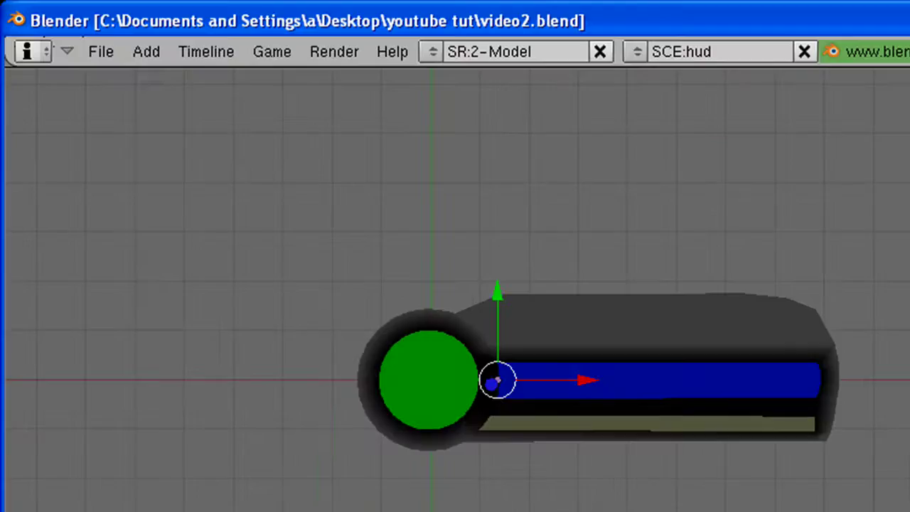
key("p")
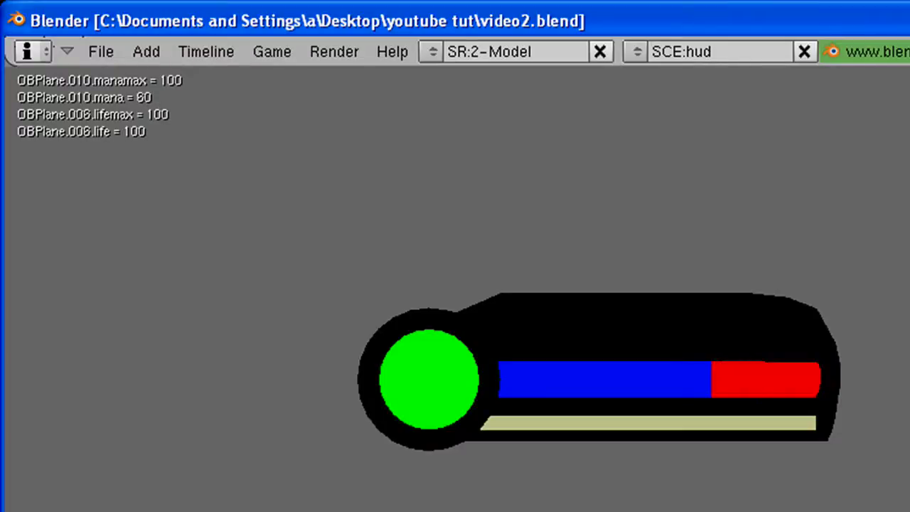
key("Up")
key("Up")
key("Up")
key("Down")
key("Up")
key("Up")
key("Up")
key("Up")
key("Up")
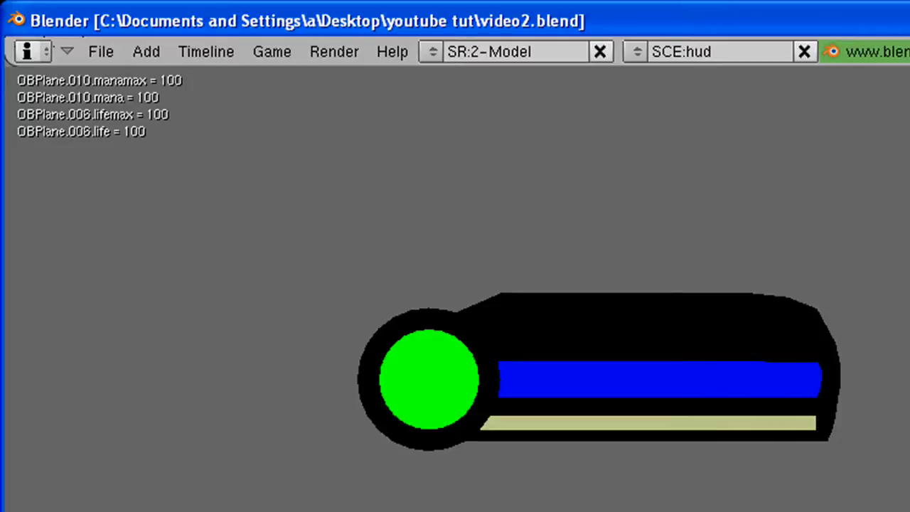
key("Down")
key("Down")
key("Down")
key("Down")
key("Down")
key("Down")
key("Down")
key("Down")
key("Down")
key("Down")
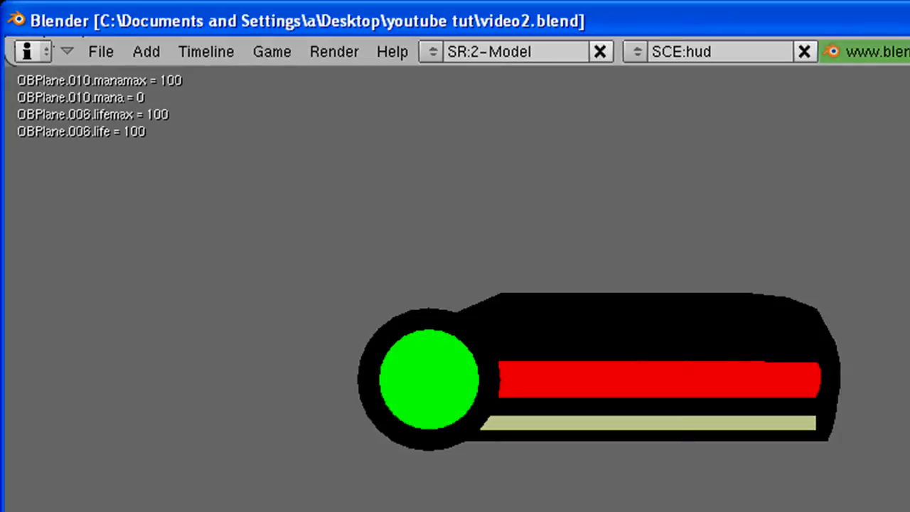
Step: Test lowering and refilling the life circle in the running game, then end the game and enlarge the logic area
key("Left")
key("Left")
key("Left")
key("Left")
key("Left")
key("Left")
key("Left")
key("Left")
key("Left")
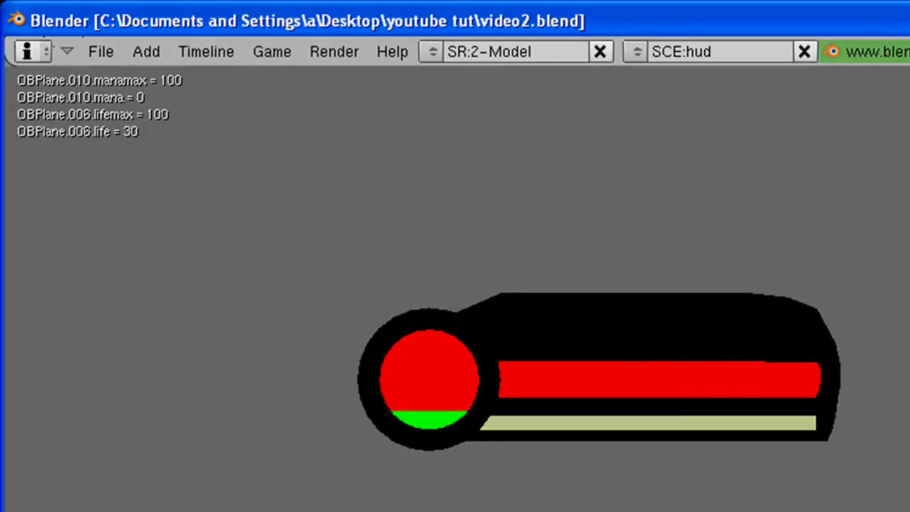
key("Left")
key("Right")
key("Right")
key("Right")
key("Right")
key("Right")
key("Right")
key("Right")
key("Right")
key("Right")
key("Right")
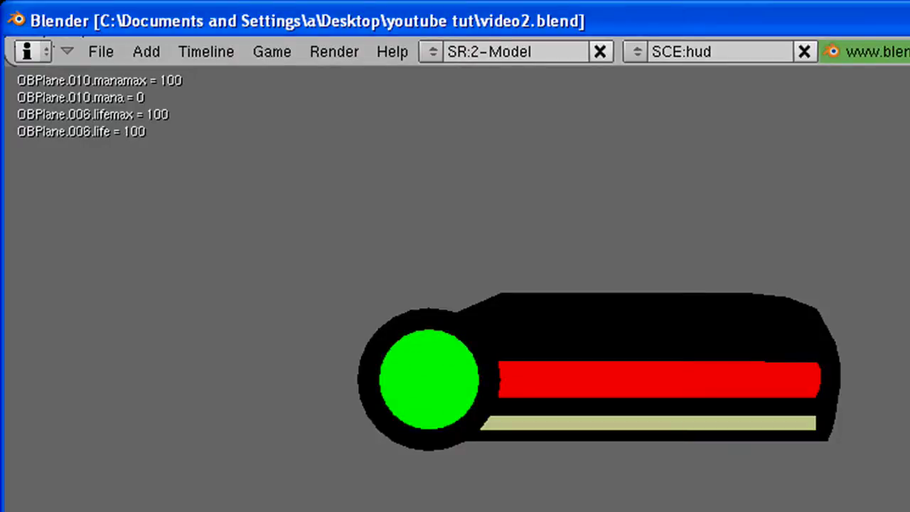
key("Escape")
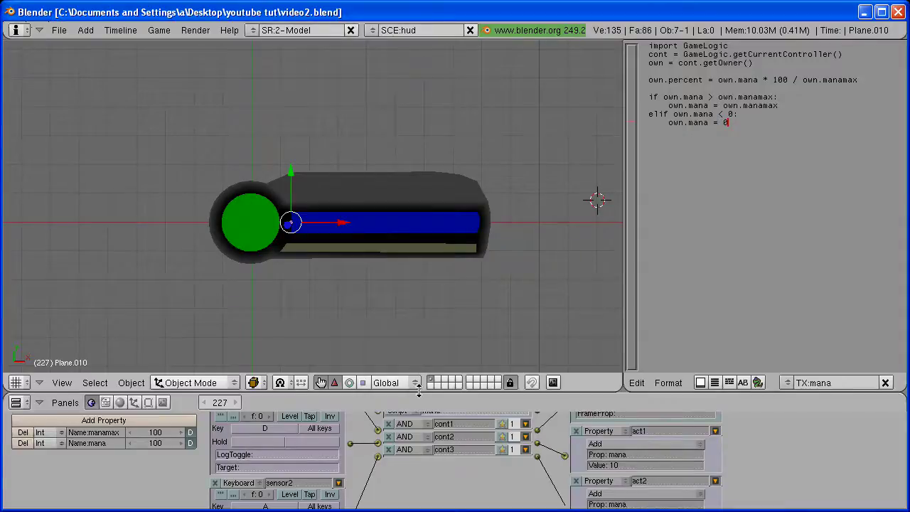
left_click_drag(423, 390, 421, 298)
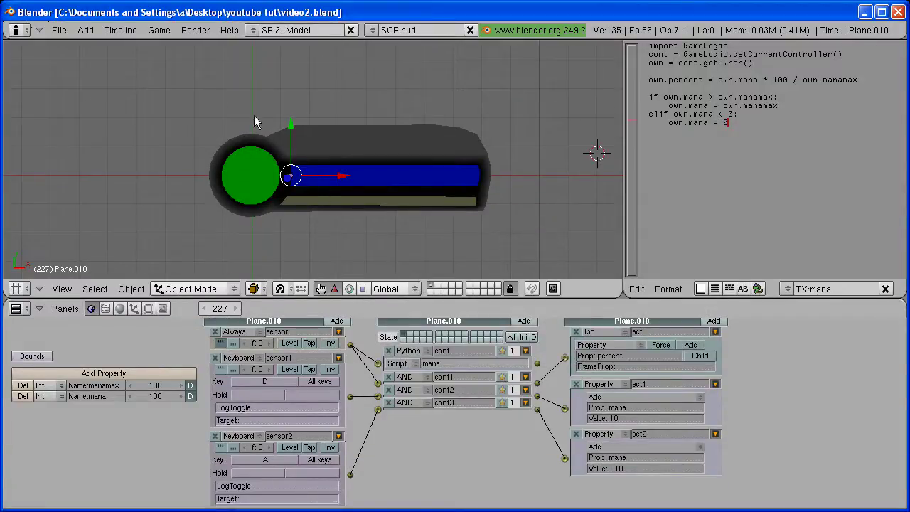